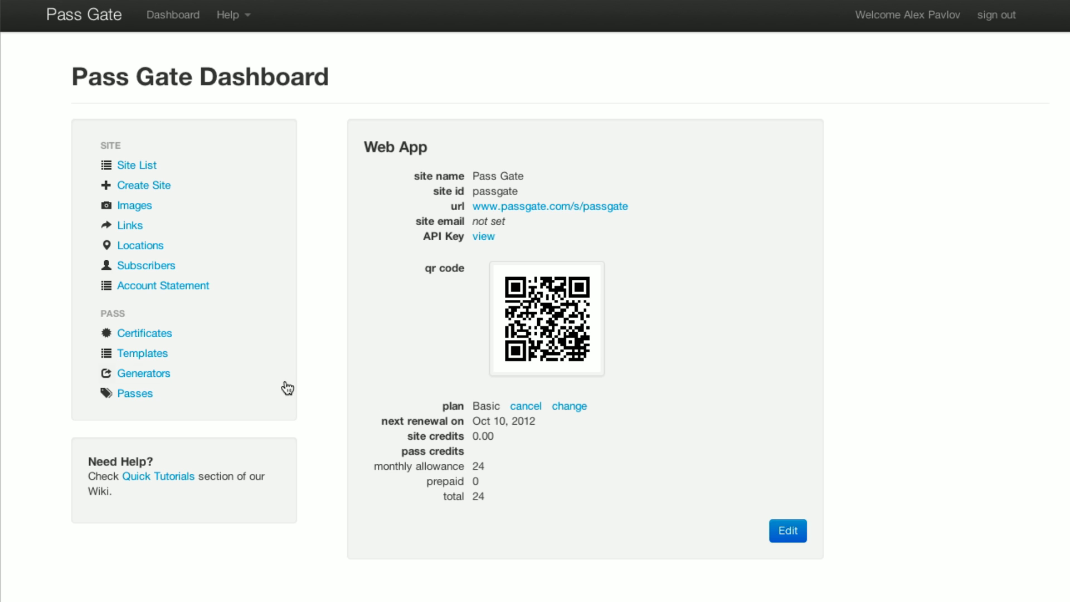
Create a new Coupon-style pass template described 'Sample Coupon' using the PDF417 barcode format.
left_click(154, 360)
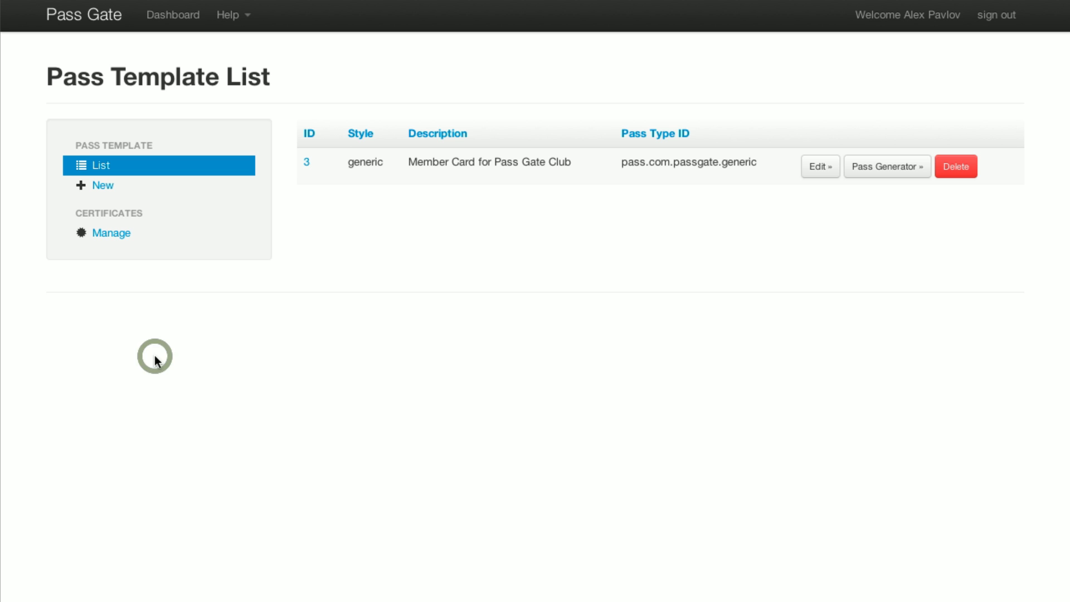
left_click(96, 184)
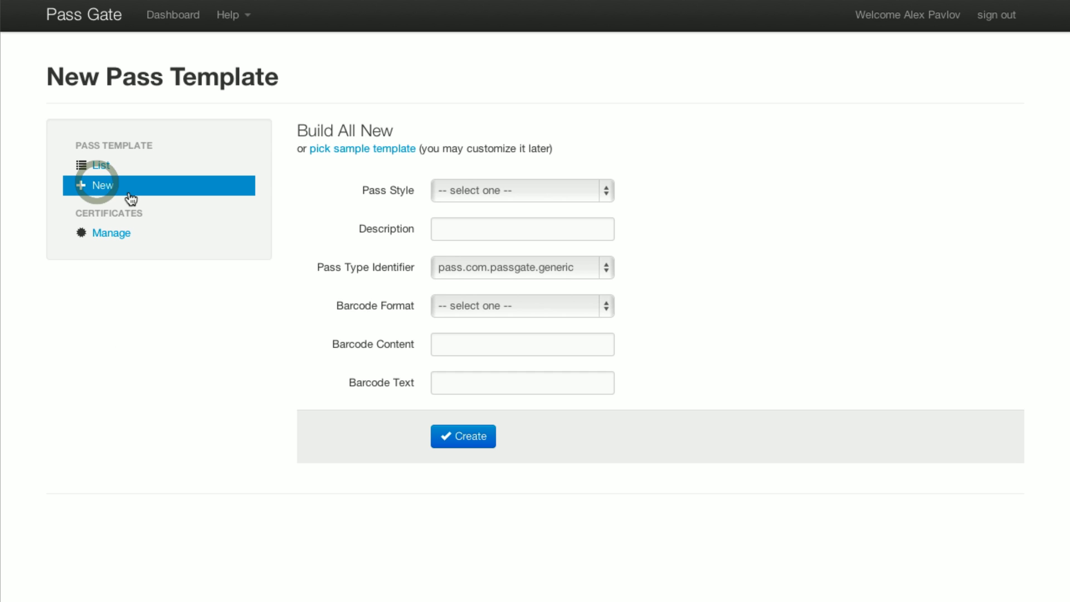
left_click(605, 190)
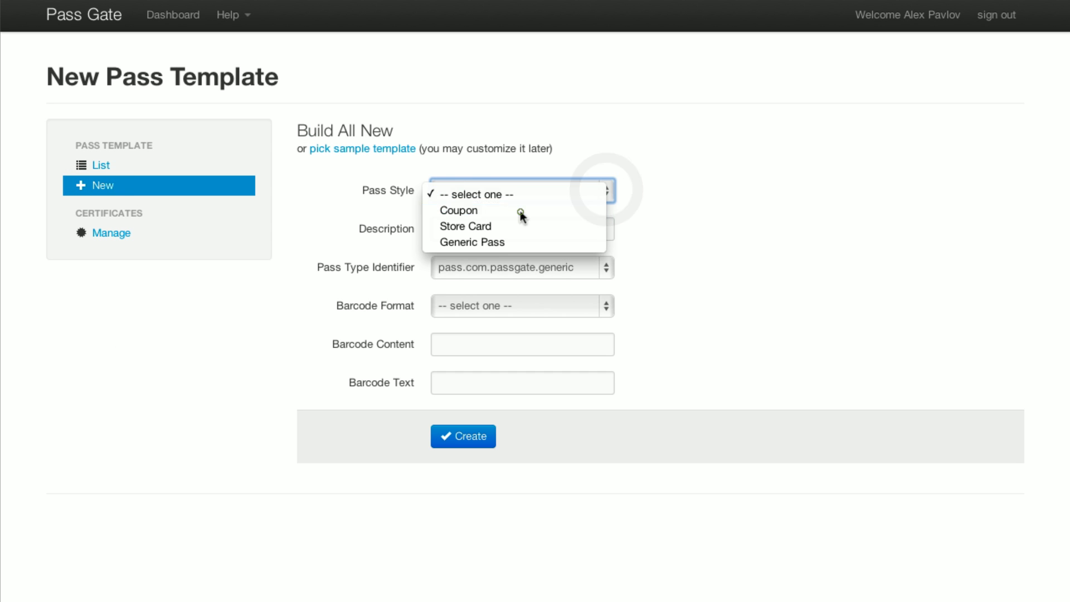
left_click(521, 209)
left_click(496, 228)
type("Sample Coupon")
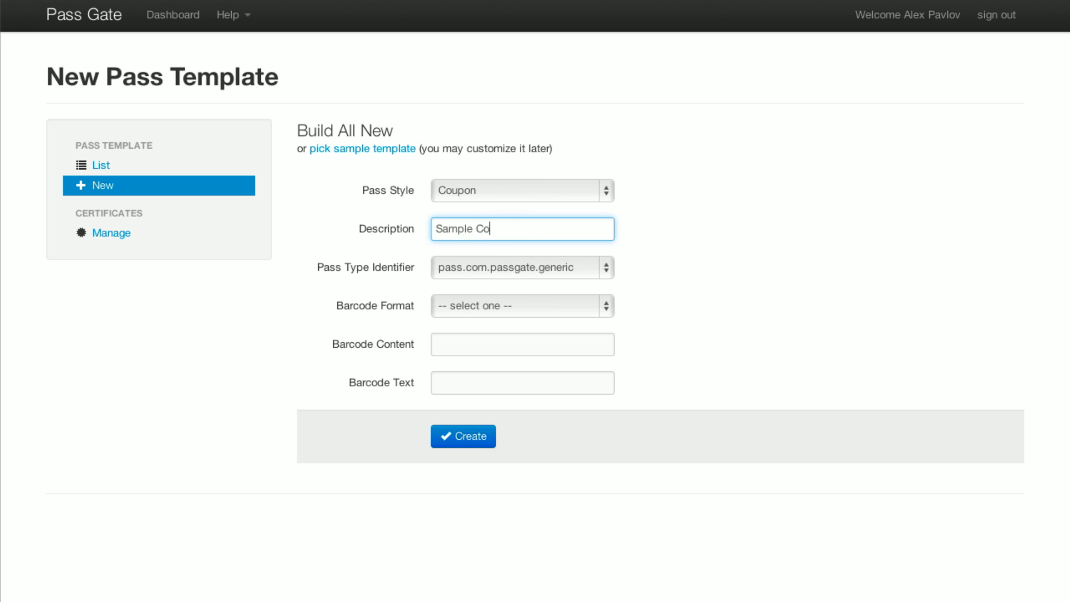
left_click(605, 306)
left_click(499, 343)
left_click(466, 439)
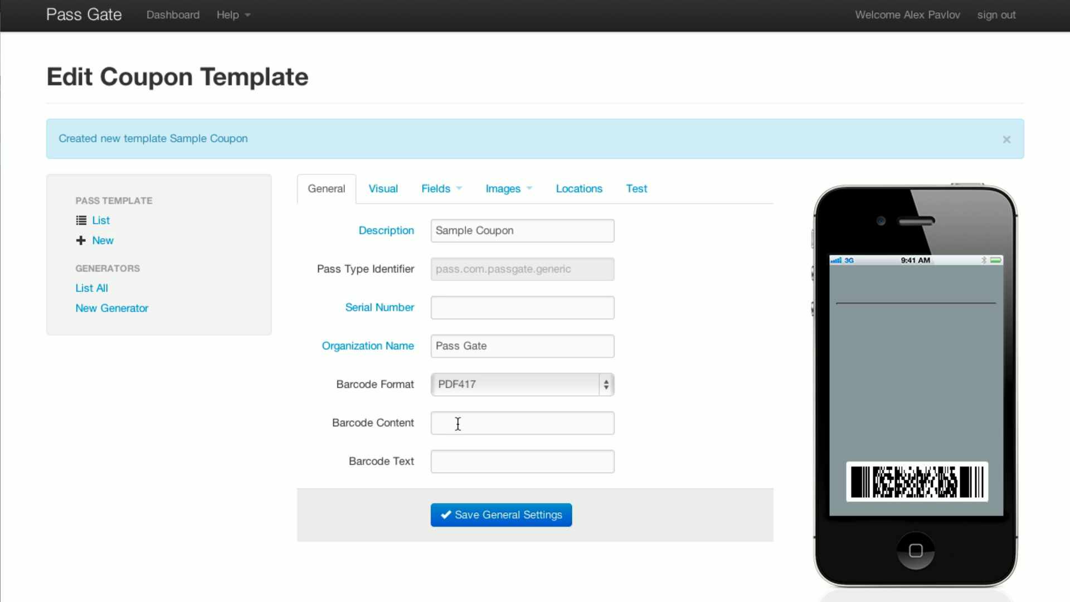
type("C")
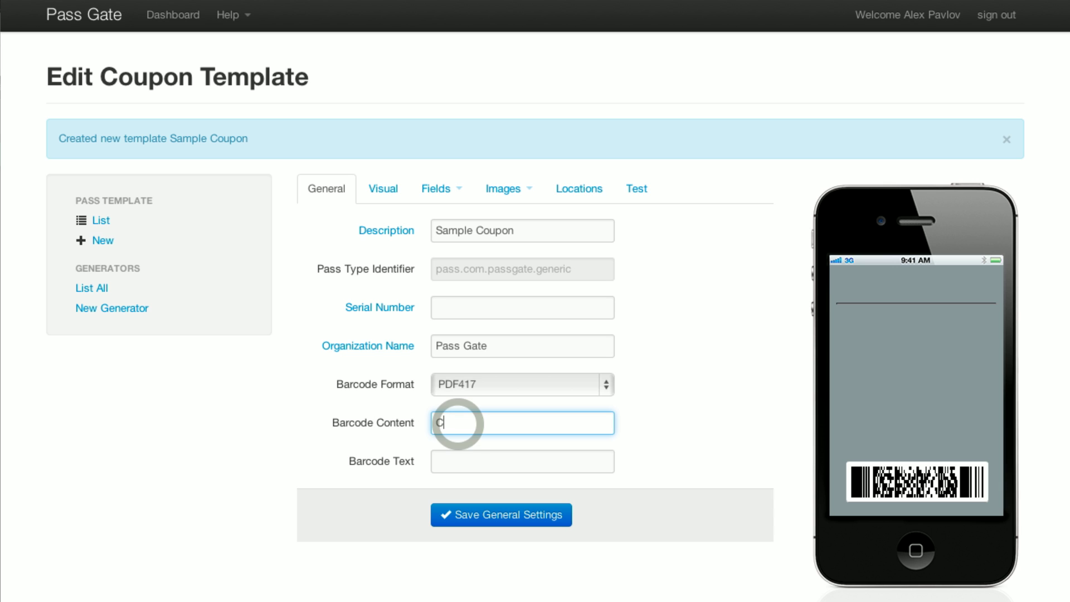
type("PN-20-{x_serial")
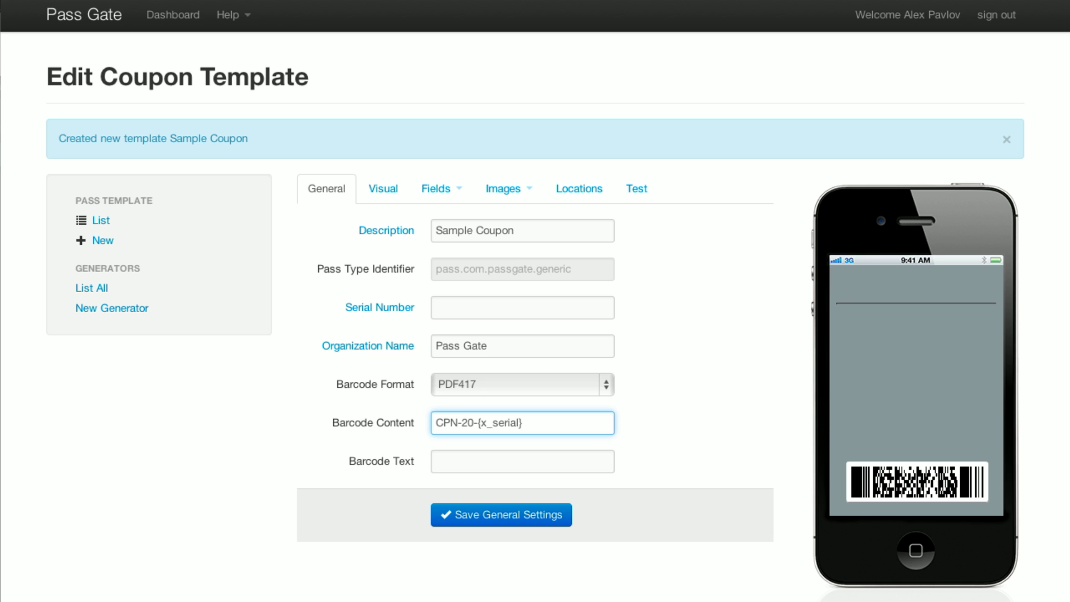
Save barcode content CPN-20-{x_serial} with caption 'Scan me!' in the general settings.
key("Tab")
type("S")
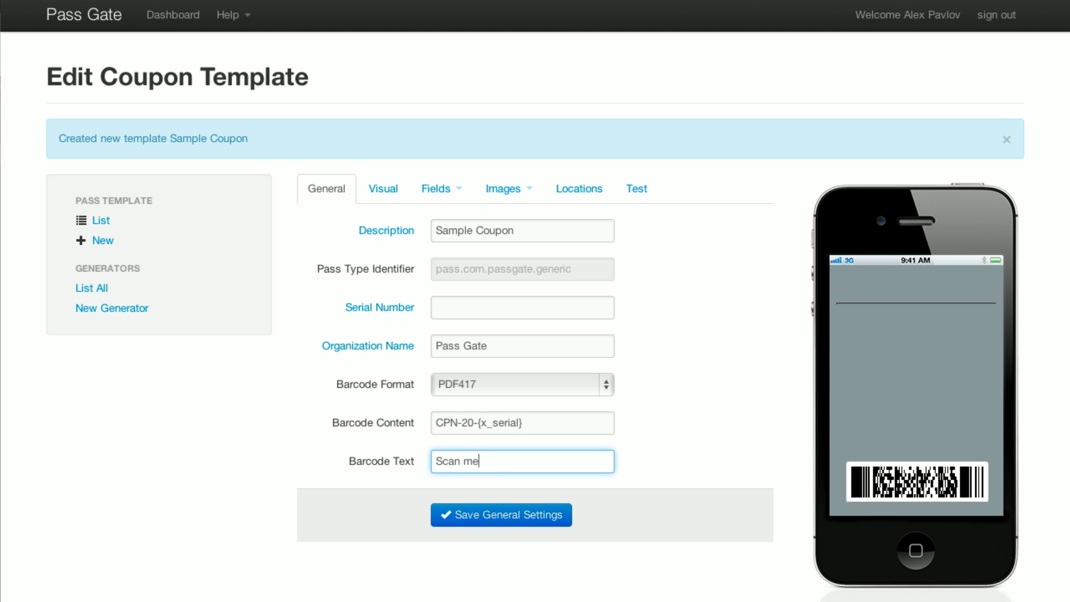
type("!")
left_click(509, 516)
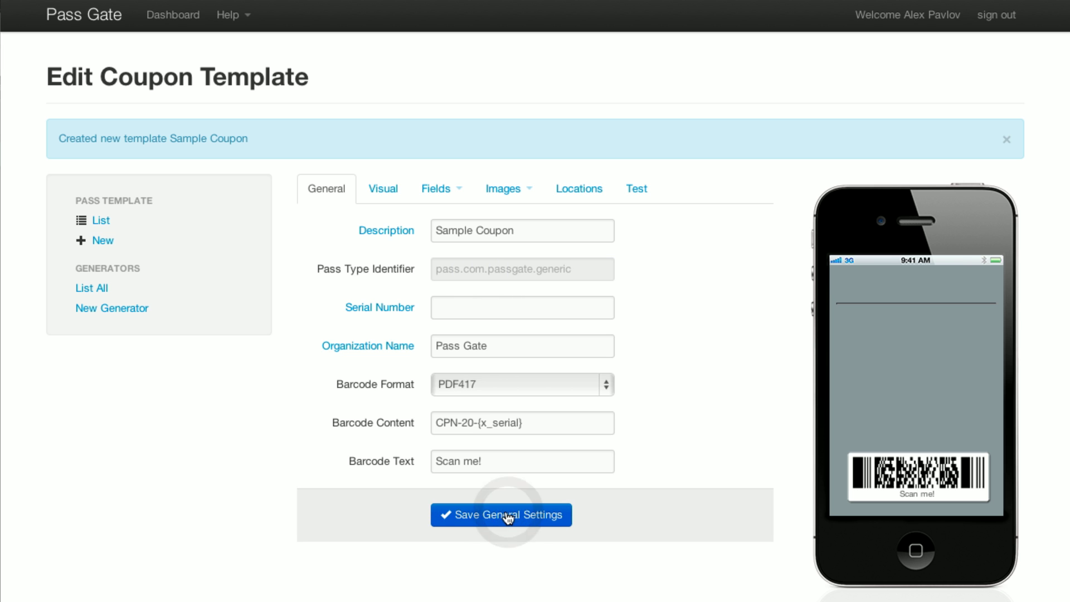
Save visual settings with a blue background (#4d7fc9) and logo text 'Pass Gate'.
left_click(386, 188)
left_click(588, 268)
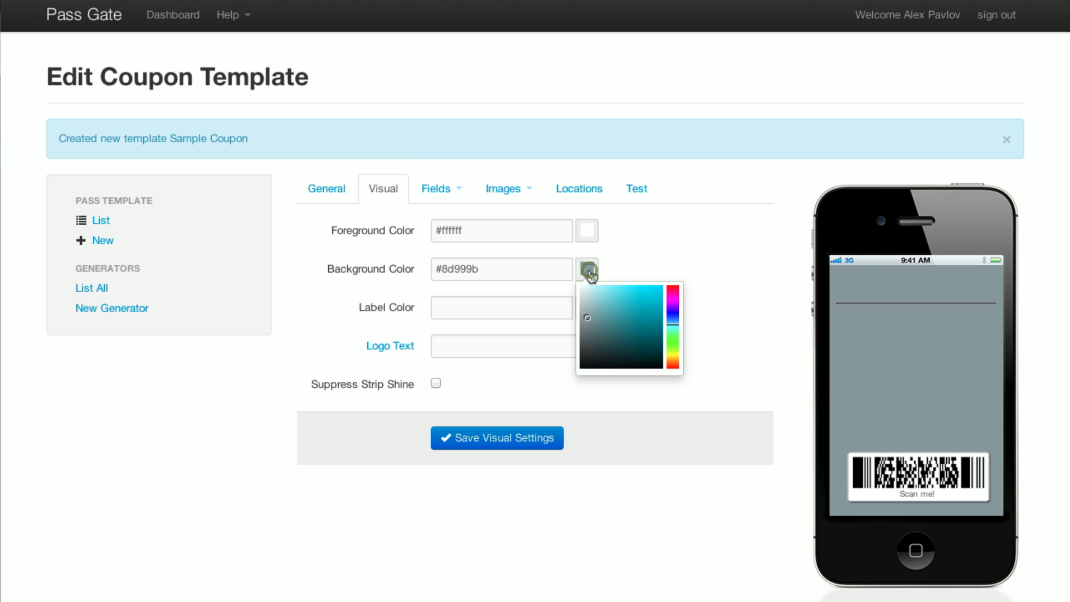
left_click(674, 319)
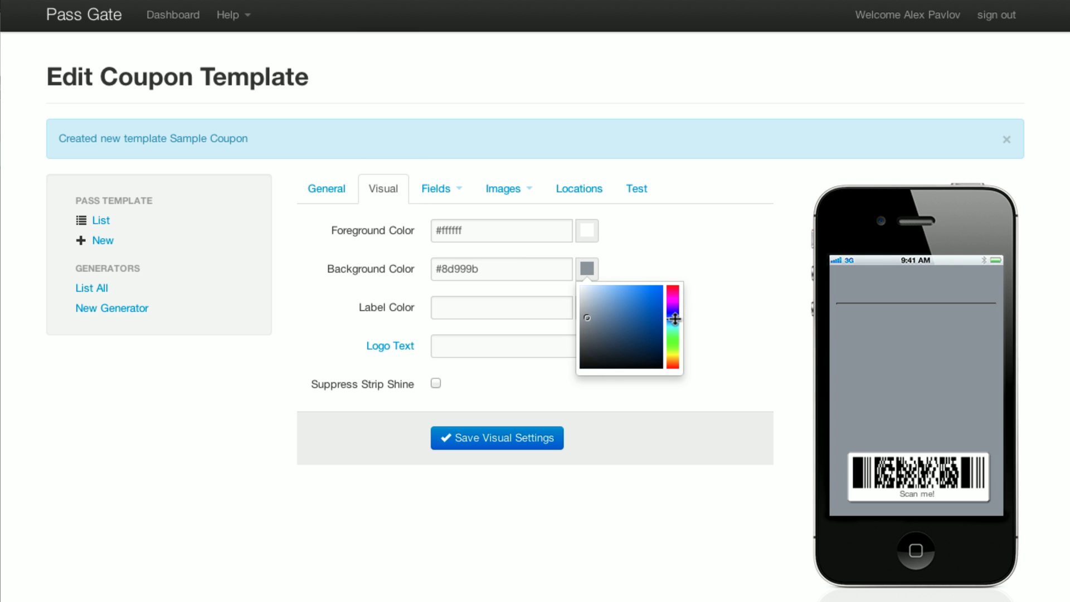
left_click(589, 319)
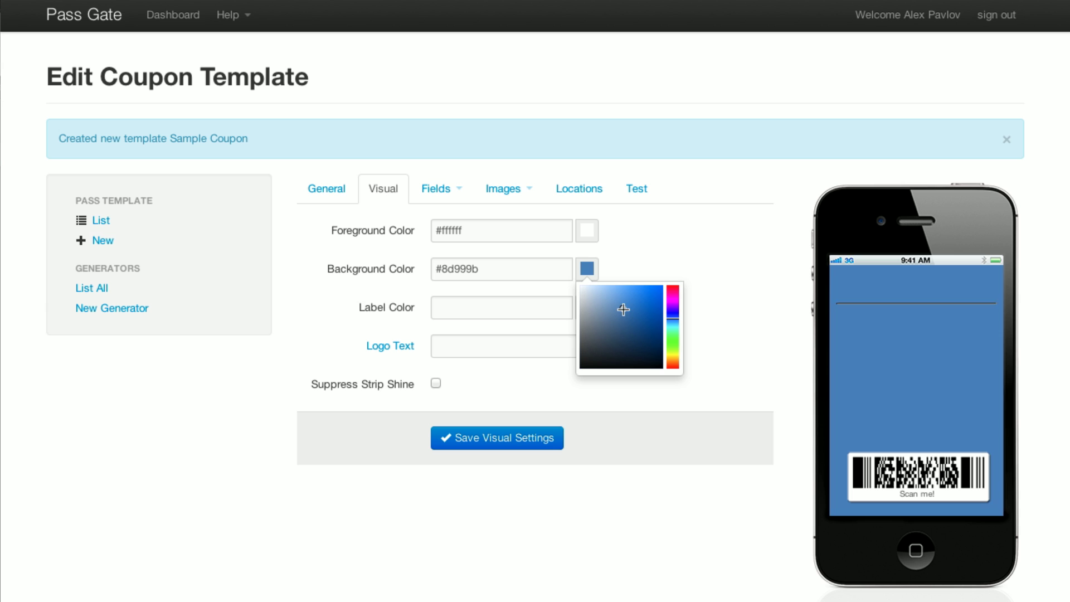
left_click(455, 344)
type("Pass Gate")
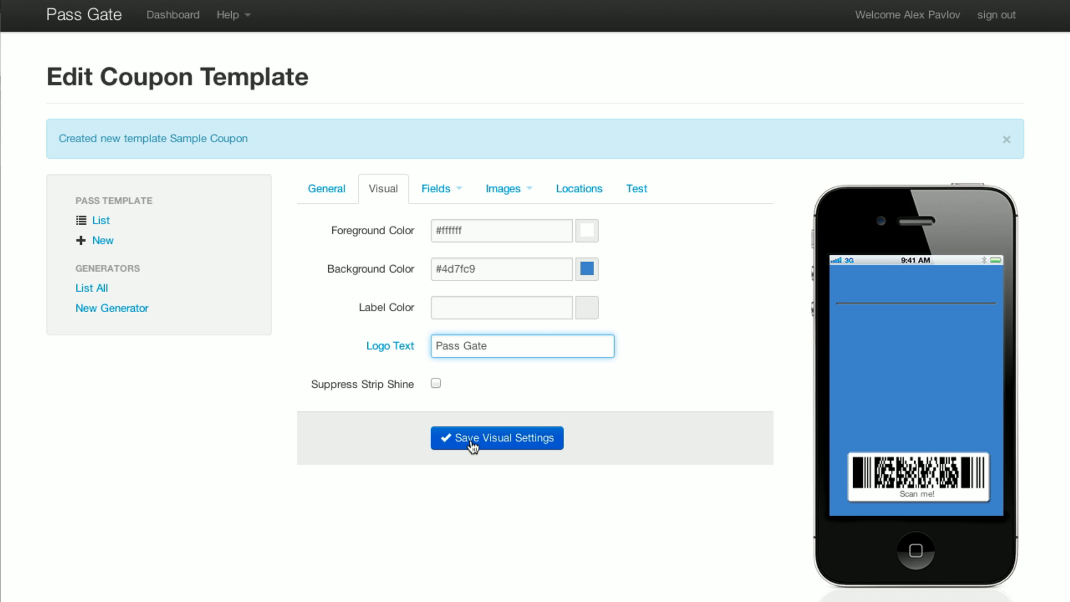
left_click(469, 440)
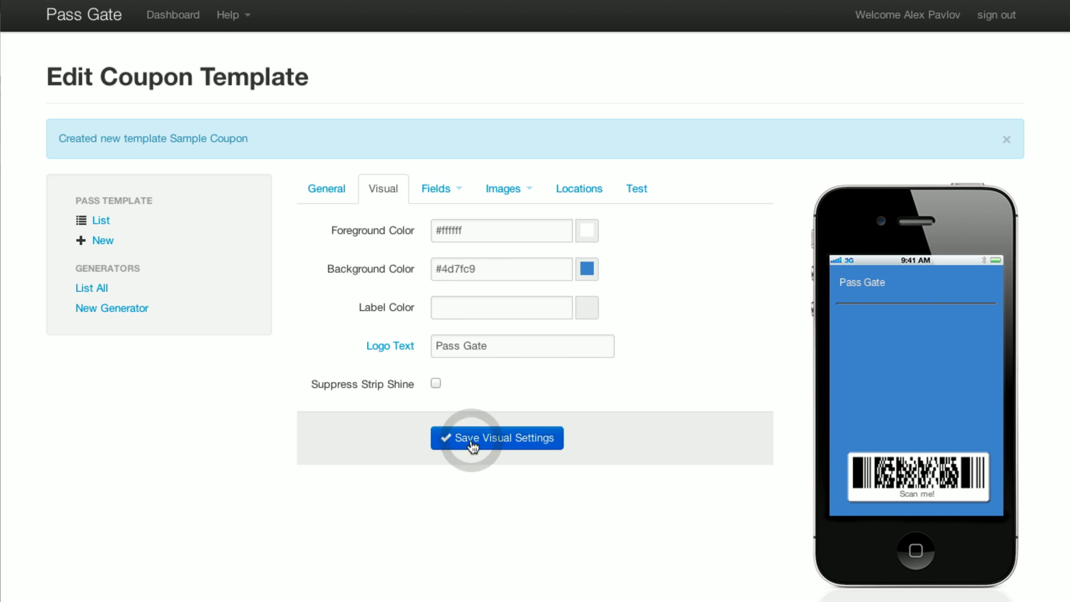
left_click(442, 191)
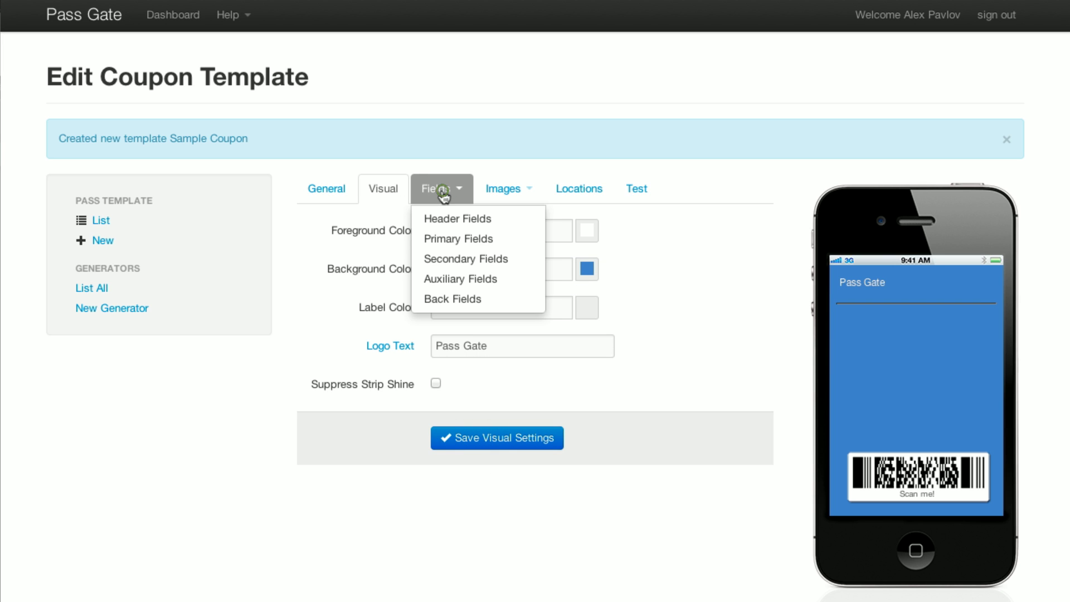
Add and save a primary field with key 'offer', label 'any product' and value '20% Off'.
left_click(447, 237)
left_click(728, 250)
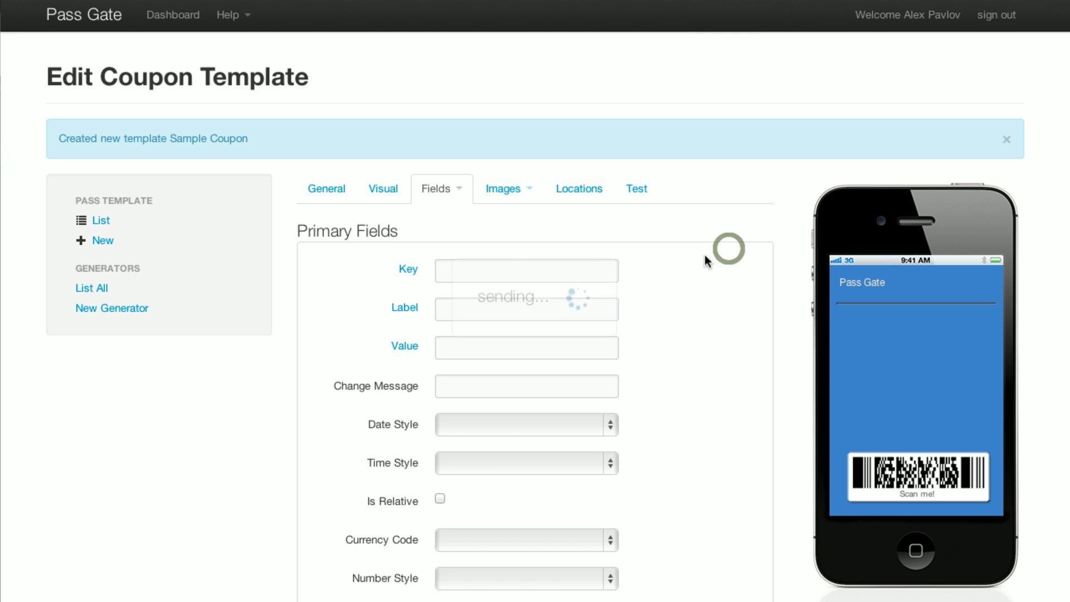
left_click(536, 270)
type("offer")
key("Tab")
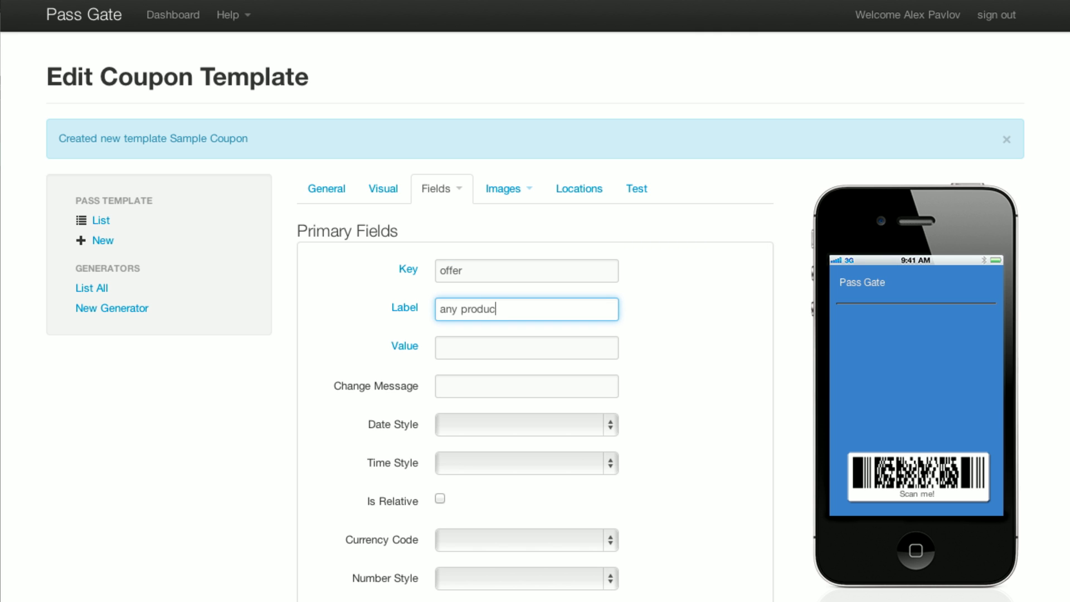
type("t")
key("Tab")
type("20% Off")
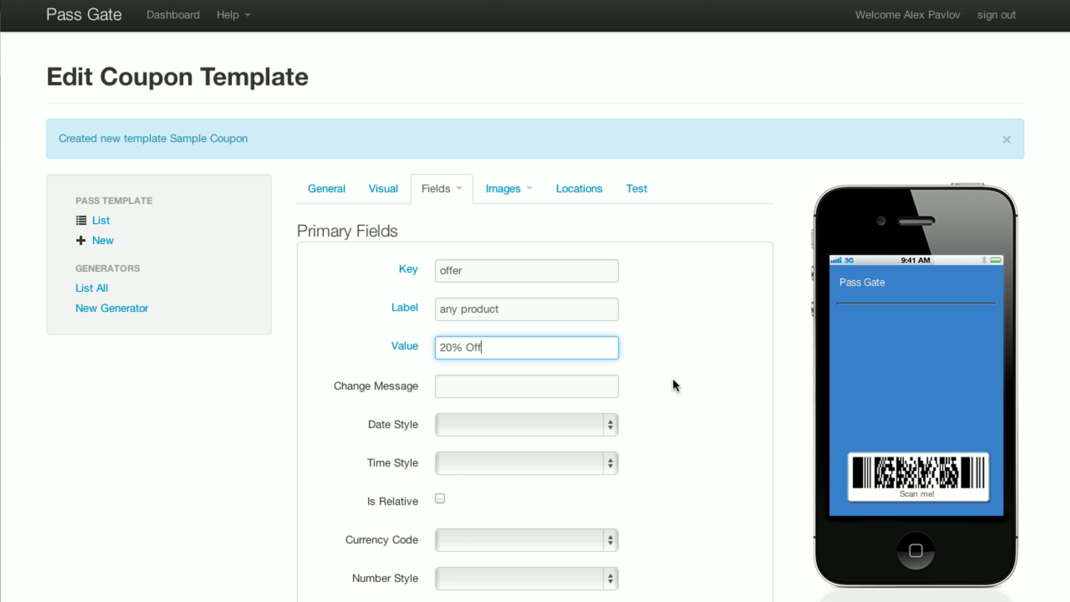
scroll(677, 402, "down", 3)
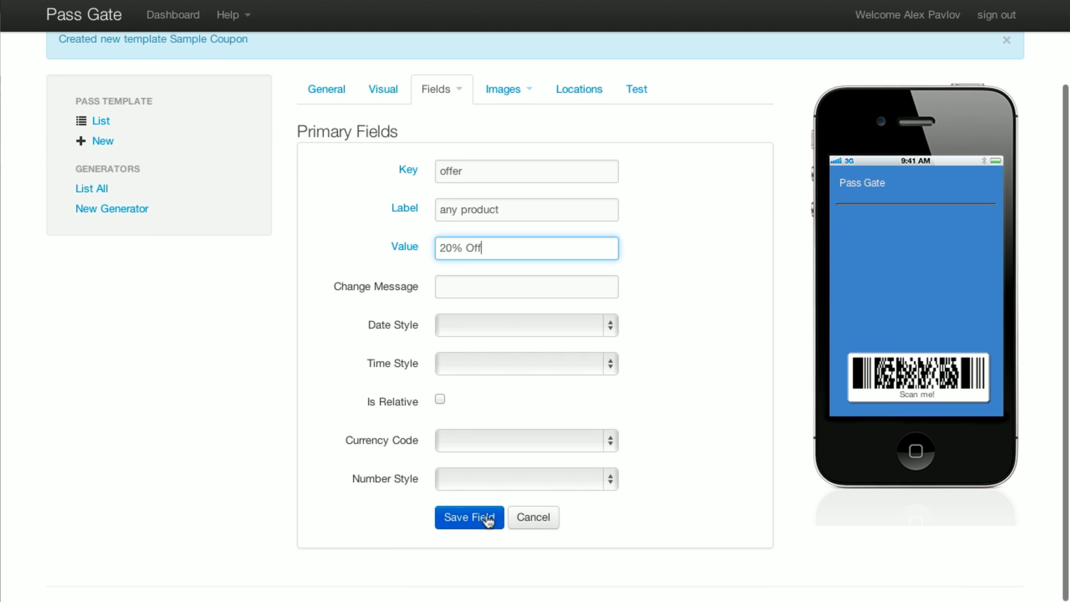
left_click(483, 515)
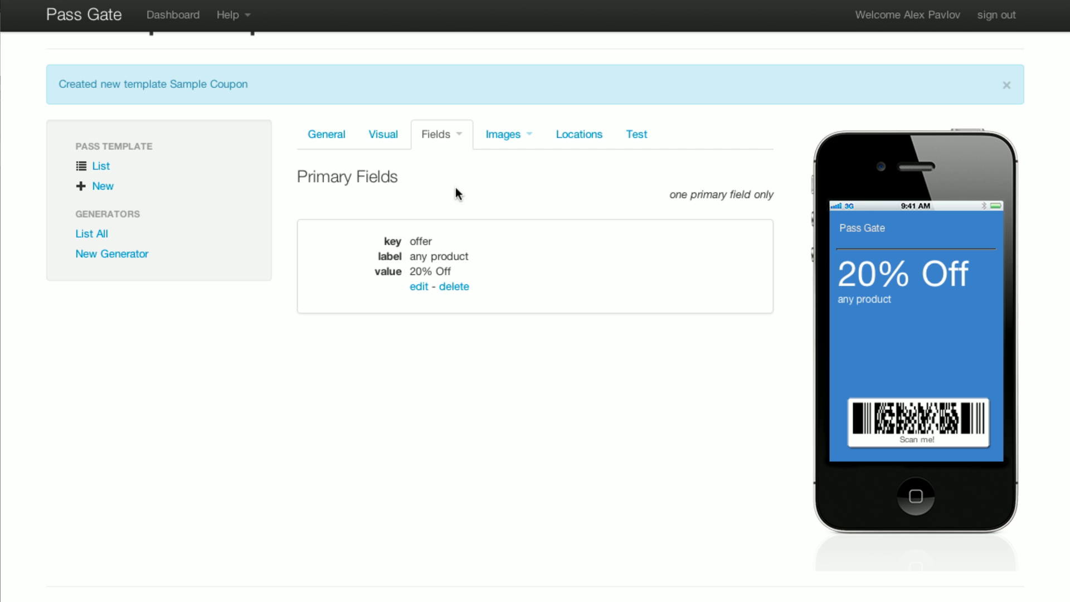
left_click(458, 142)
Add and save a secondary field with key 'valid', label 'valid' and value 'in store only'.
left_click(443, 206)
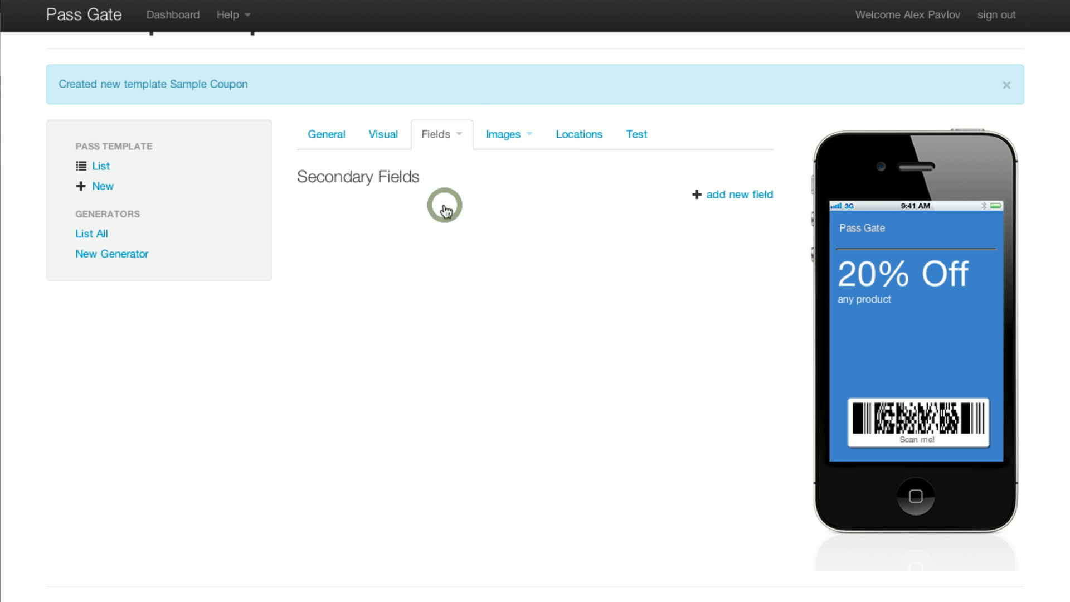
scroll(585, 217, "up", 1)
left_click(733, 223)
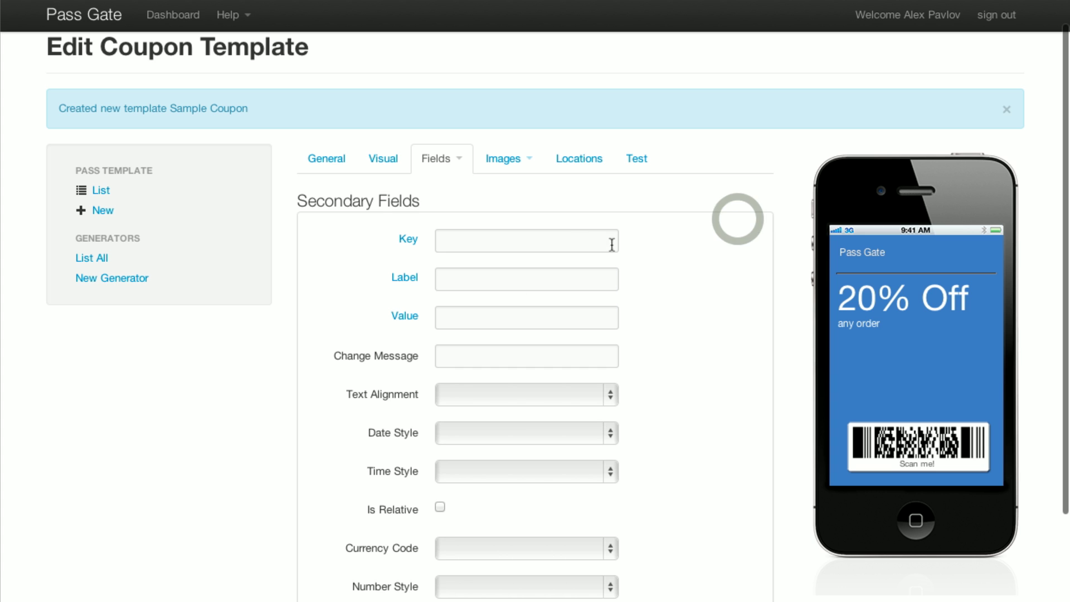
left_click(554, 244)
type("valid")
key("Tab")
type("v")
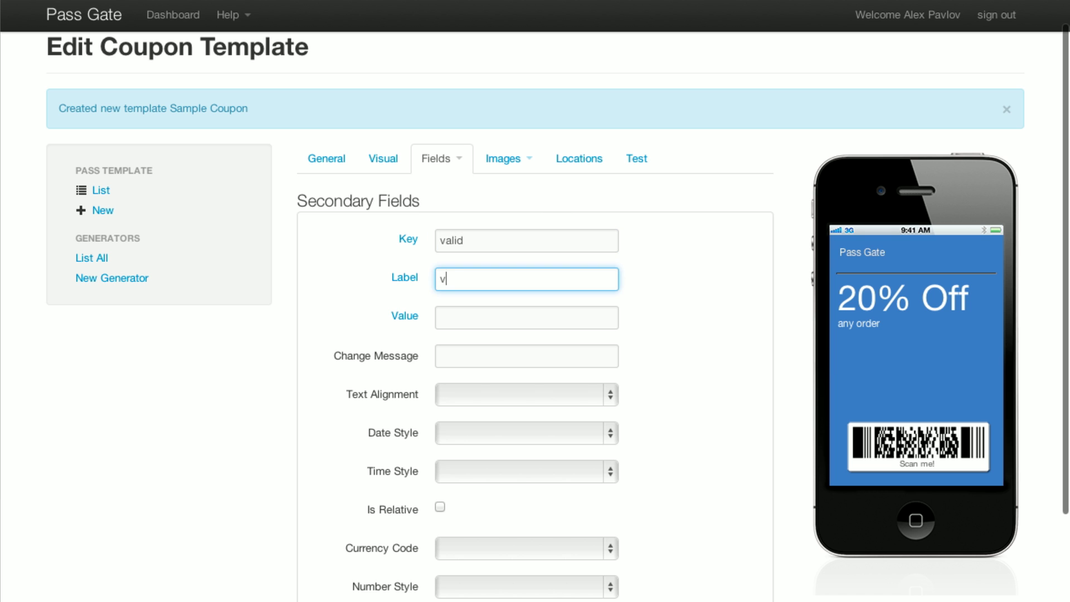
key("Tab")
type("in store only")
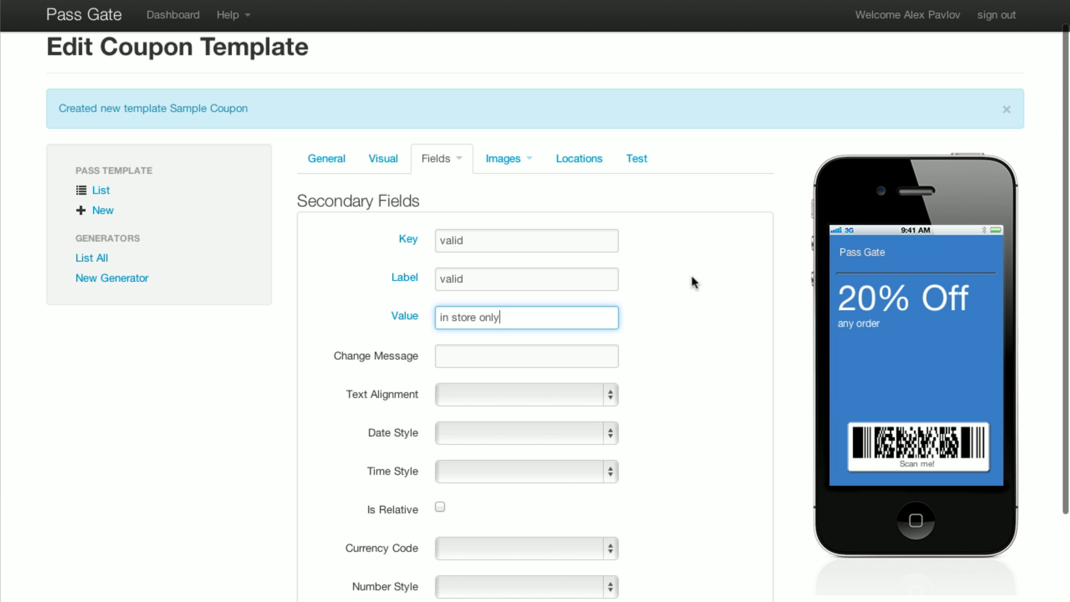
scroll(690, 335, "down", 3)
left_click(473, 524)
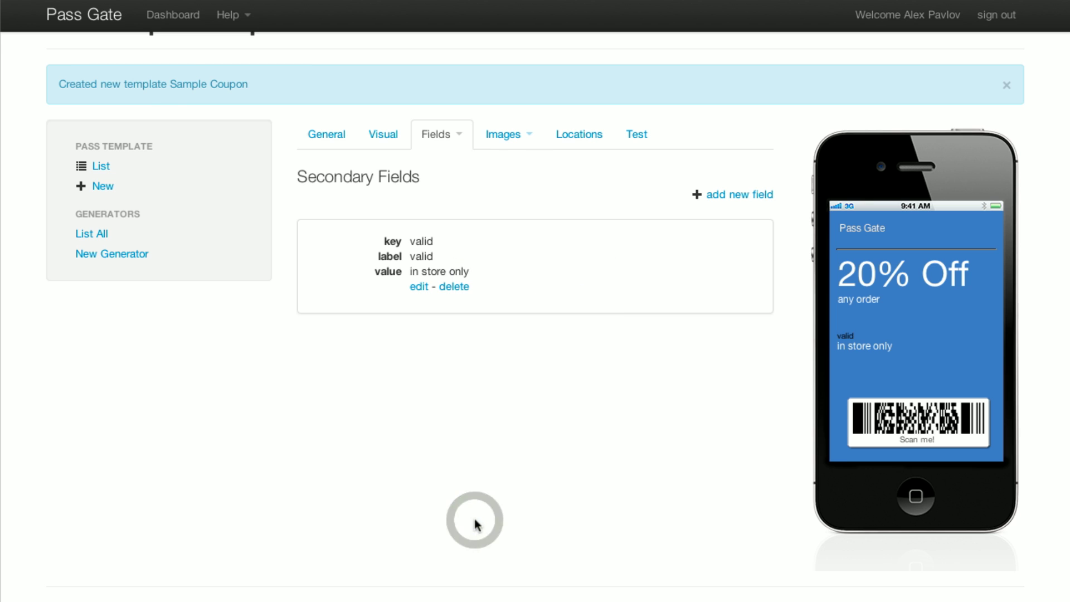
left_click(459, 483)
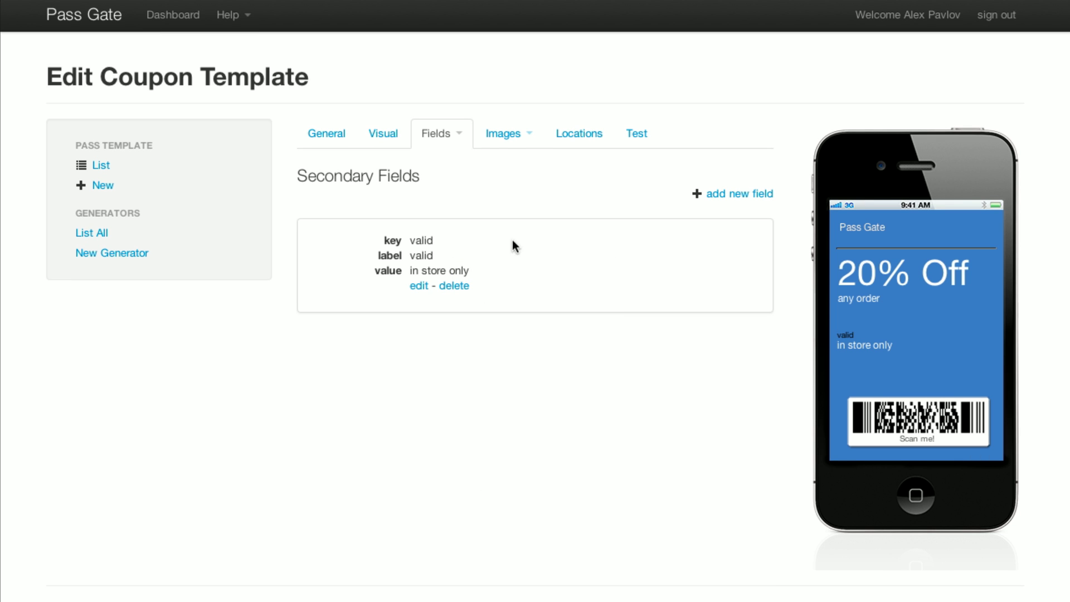
Save the orange tag image as the coupon's logo in both low and high resolution.
left_click(527, 137)
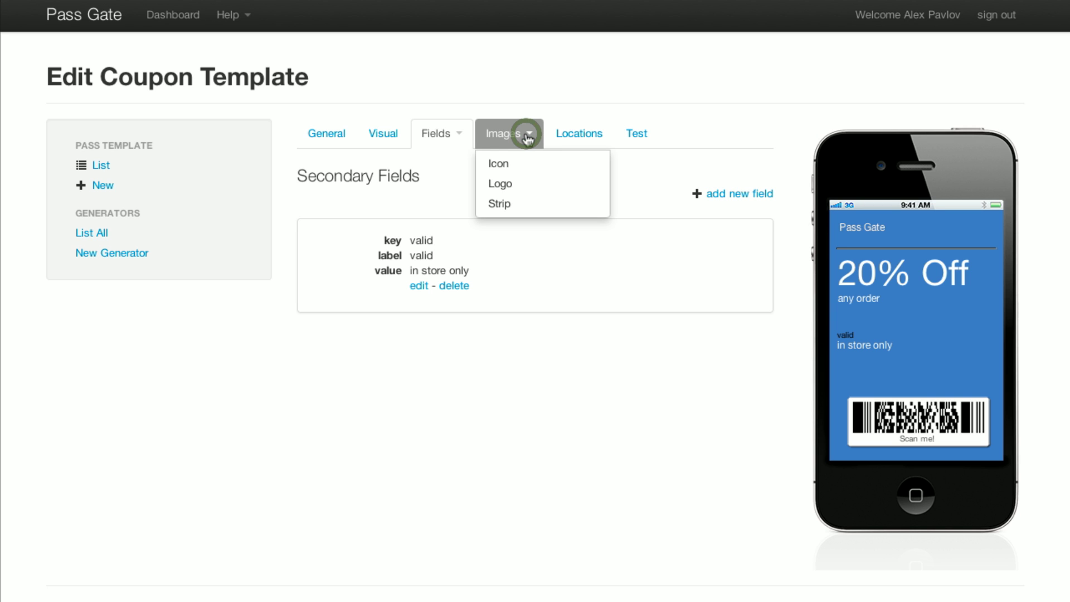
left_click(515, 184)
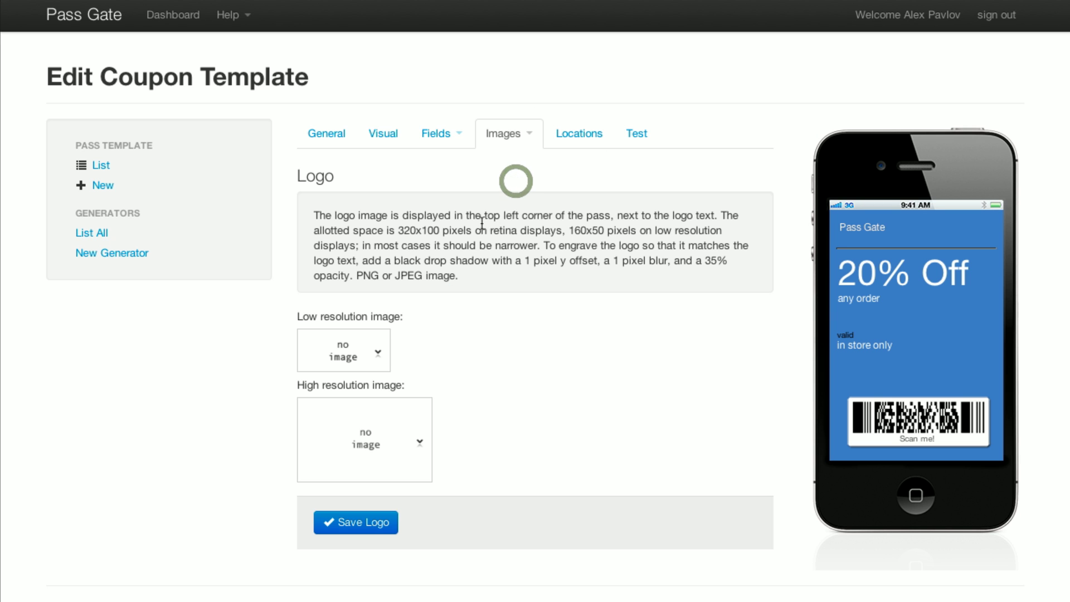
left_click(384, 352)
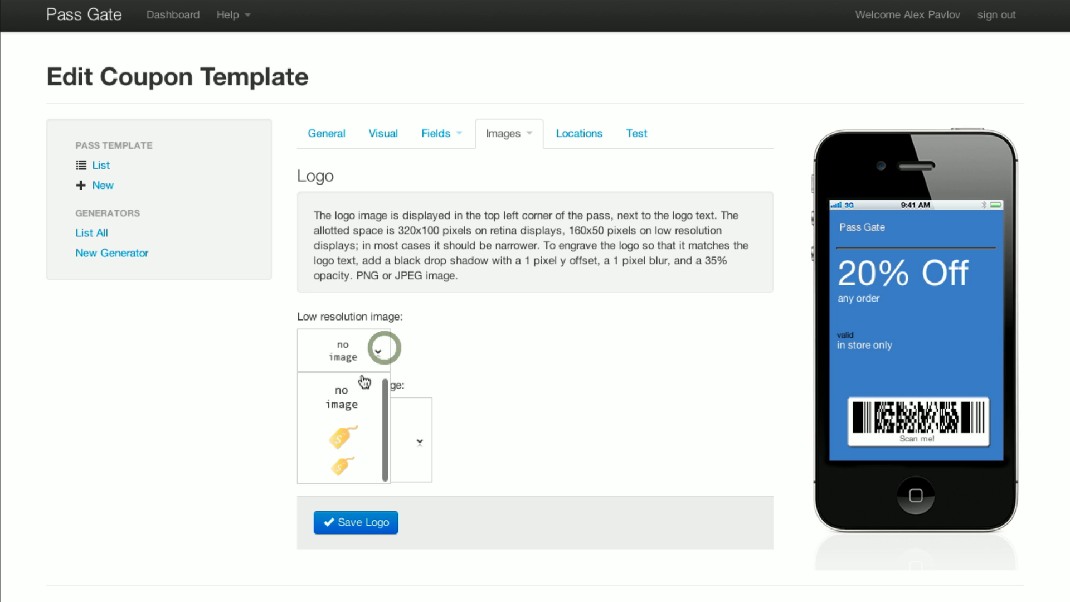
left_click(342, 439)
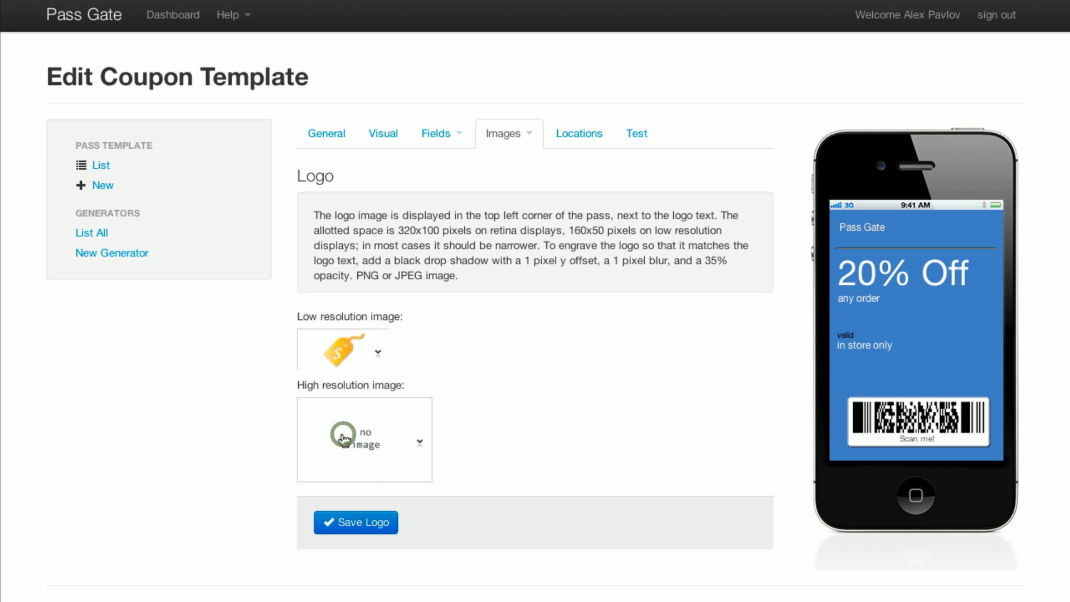
left_click(417, 443)
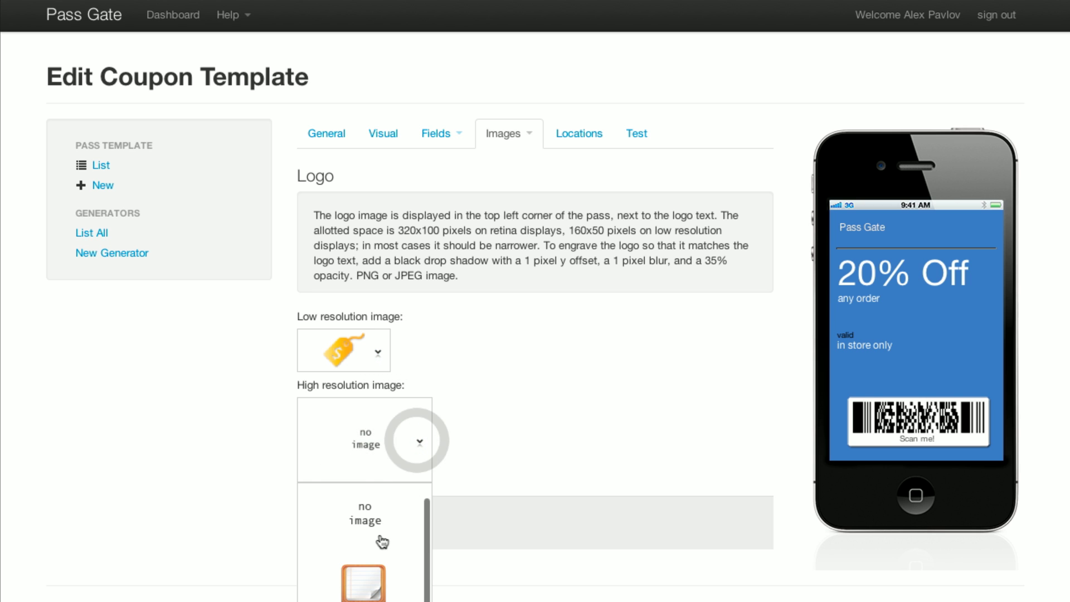
scroll(381, 544, "down", 2)
scroll(380, 541, "down", 1)
scroll(373, 502, "down", 1)
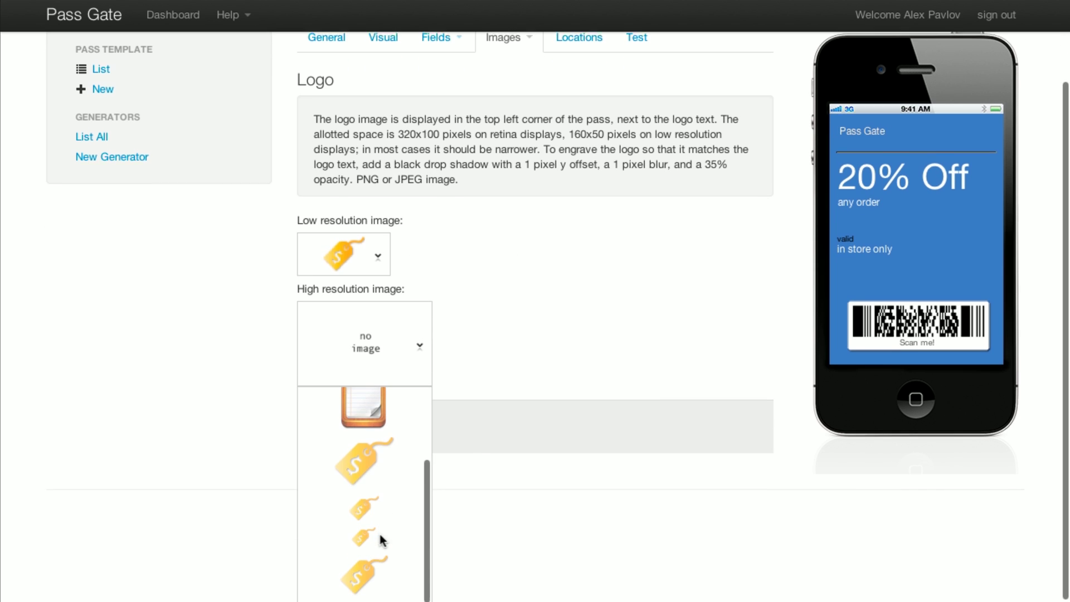
left_click(363, 474)
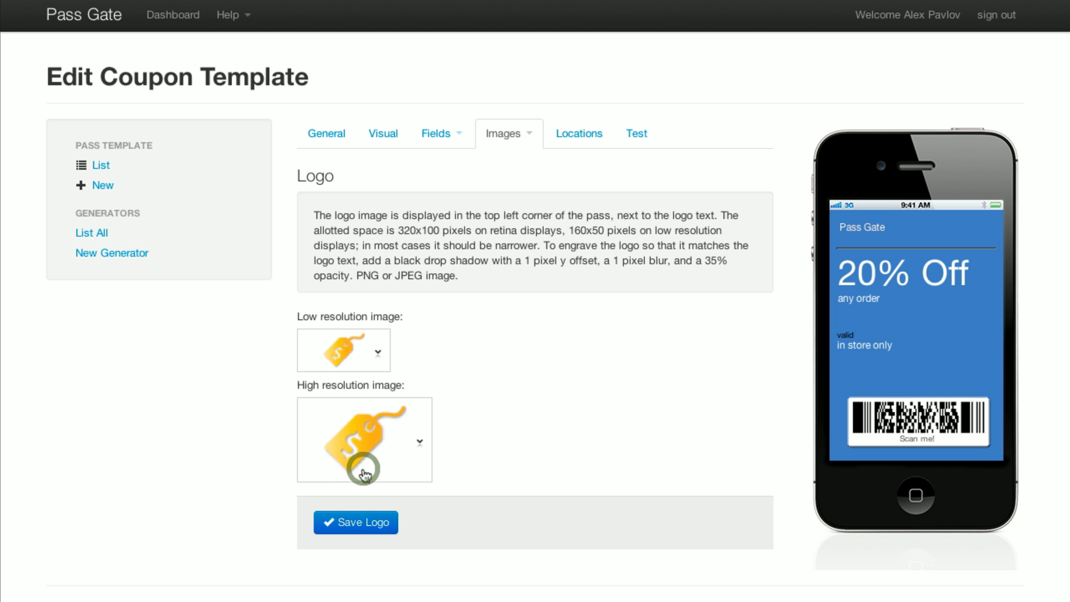
left_click(359, 524)
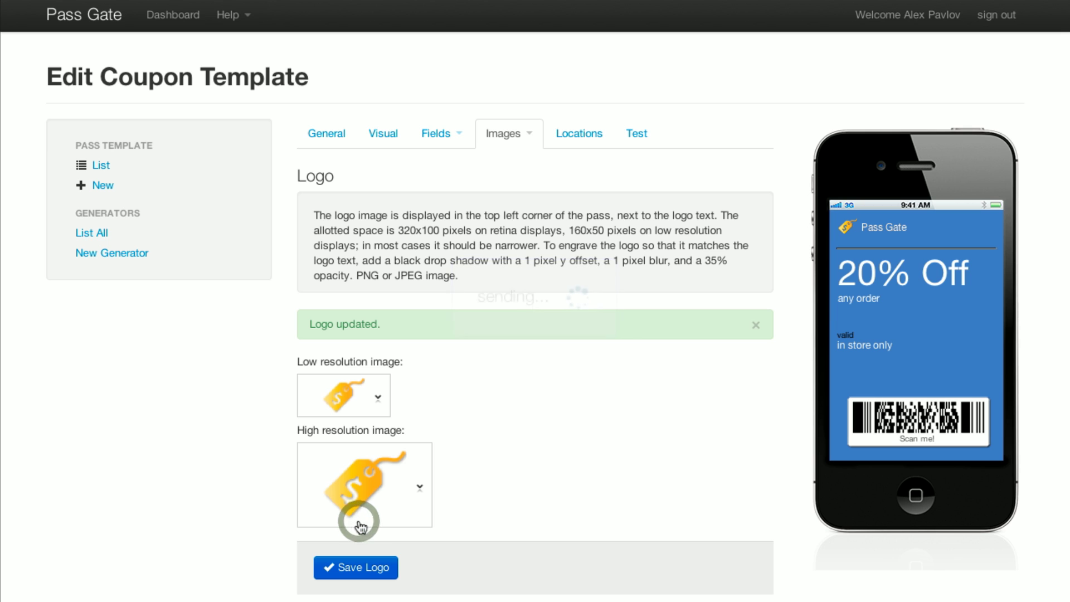
left_click(758, 326)
Save the large yellow tag as the coupon's high-resolution strip image.
left_click(530, 136)
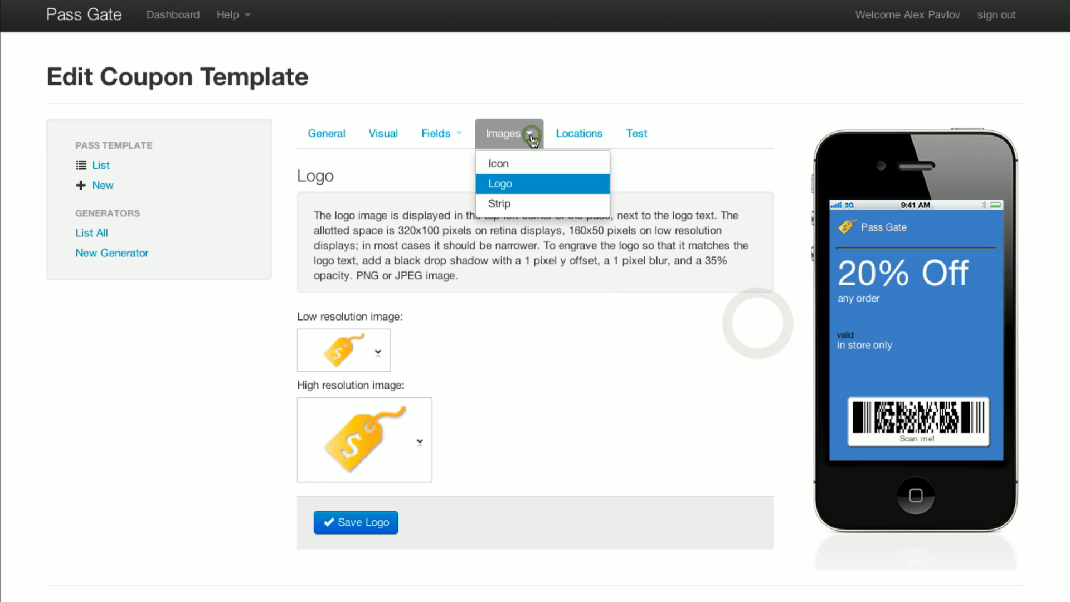
left_click(490, 203)
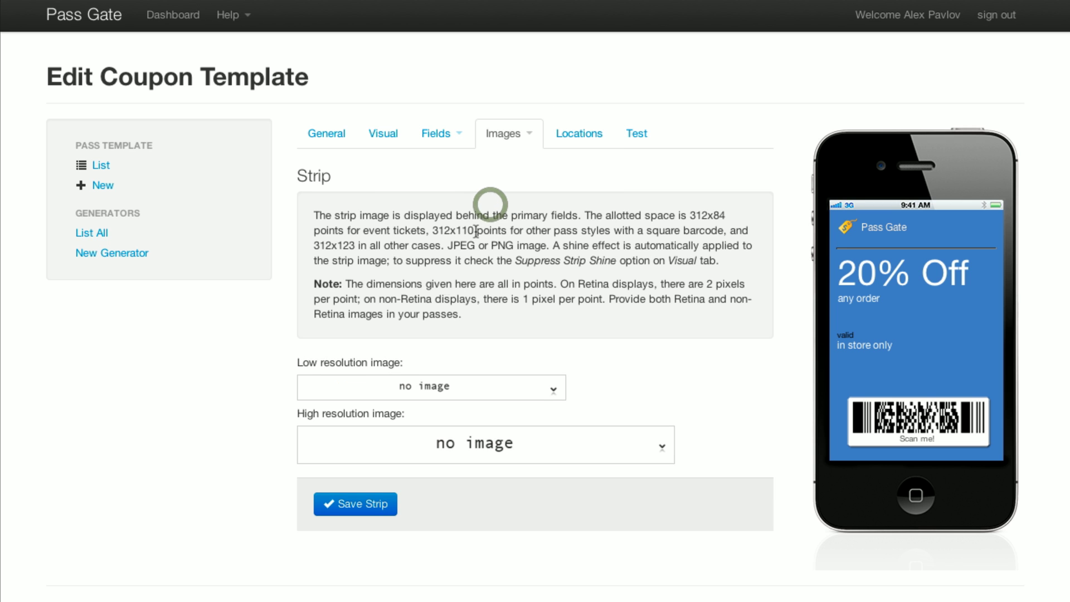
left_click(505, 442)
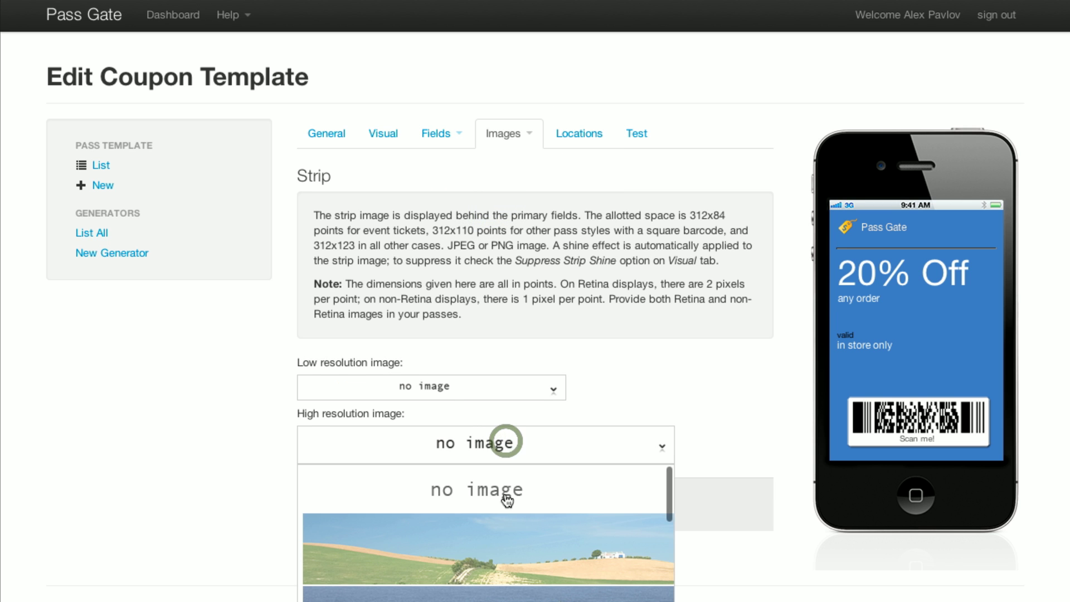
scroll(506, 564, "down", 3)
scroll(506, 565, "down", 3)
scroll(506, 563, "down", 3)
scroll(507, 563, "down", 2)
scroll(506, 563, "down", 2)
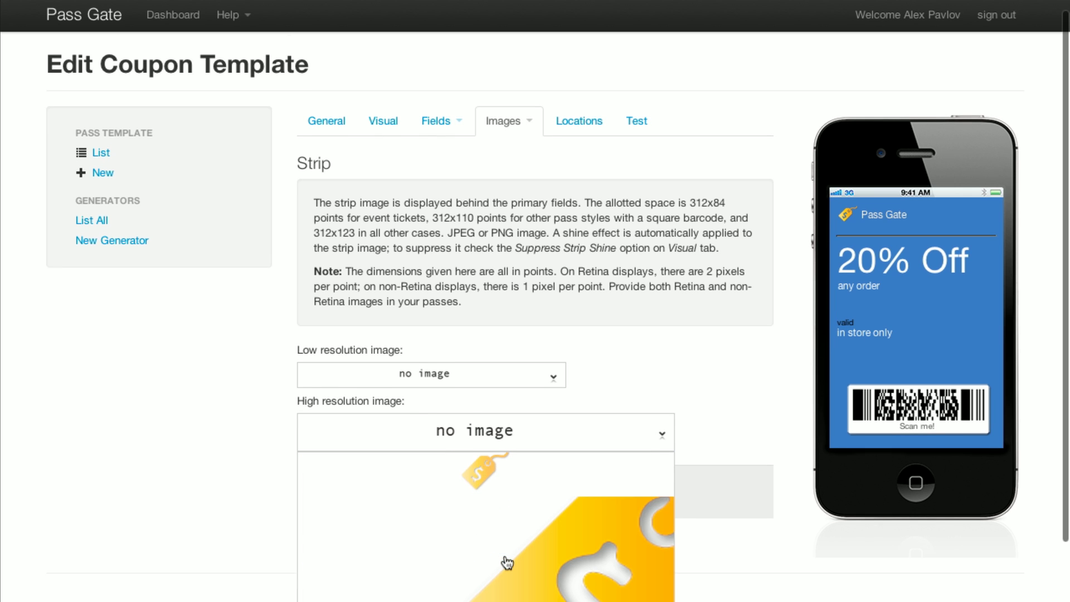
scroll(535, 548, "down", 2)
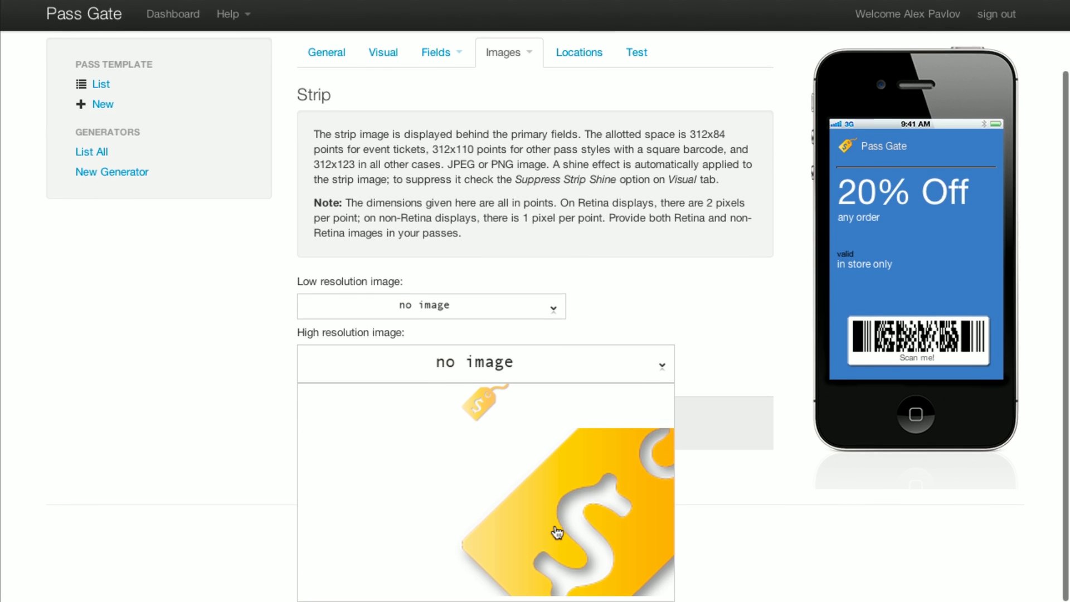
left_click(556, 533)
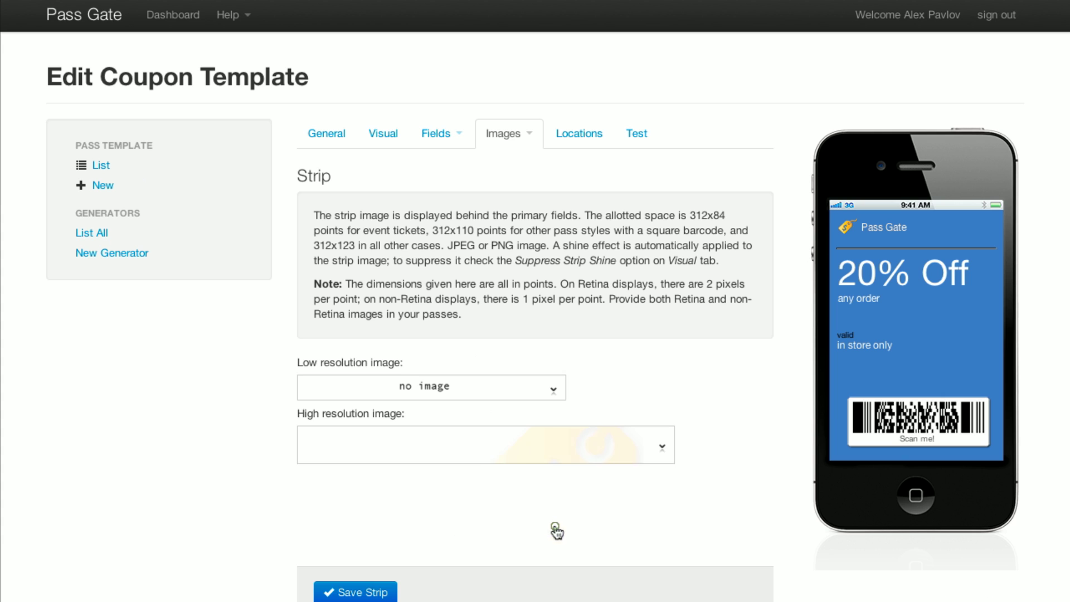
left_click(360, 592)
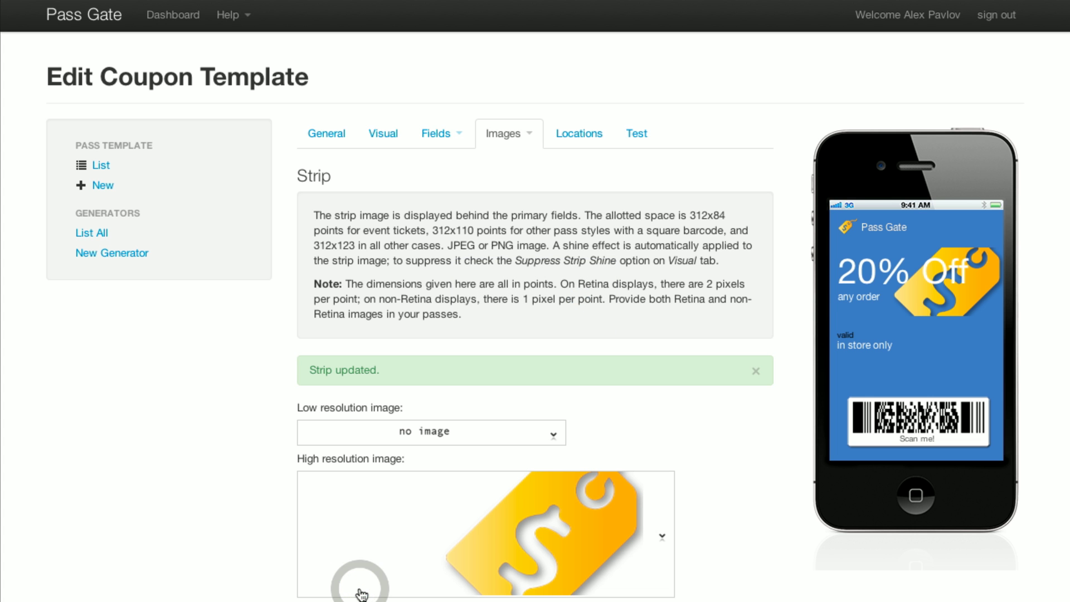
left_click(757, 373)
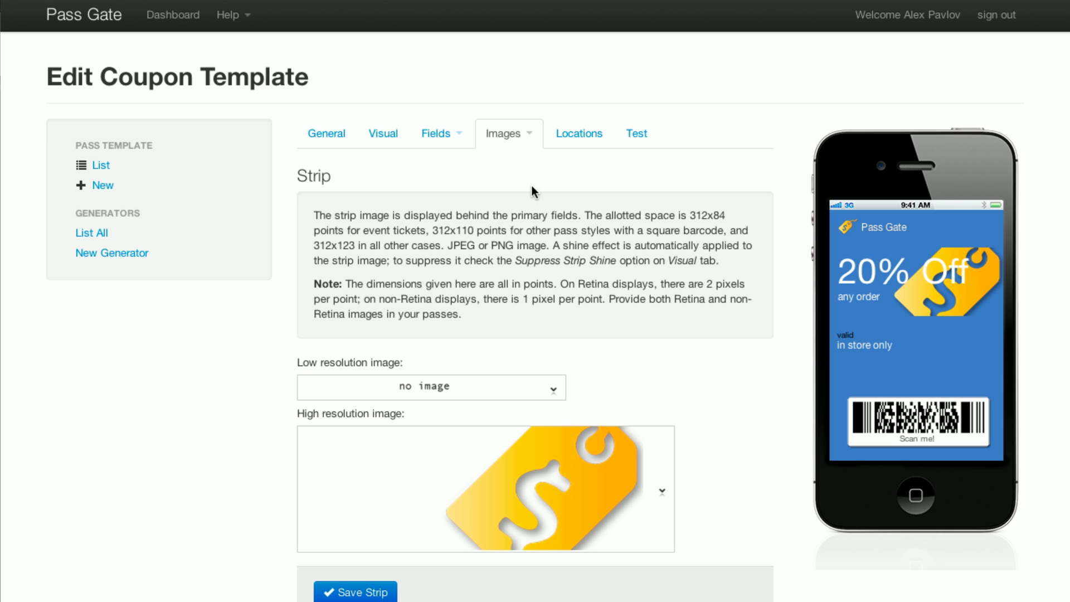
left_click(579, 134)
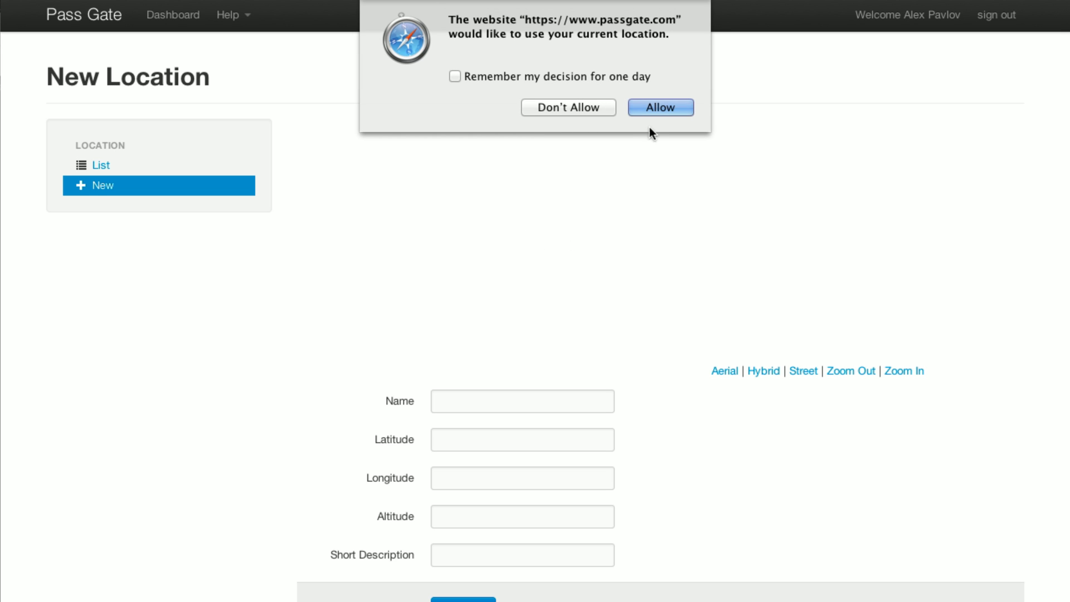
Allow location access, zoom the hybrid map into Needham Heights and pin the store spot to fill its coordinates.
left_click(660, 107)
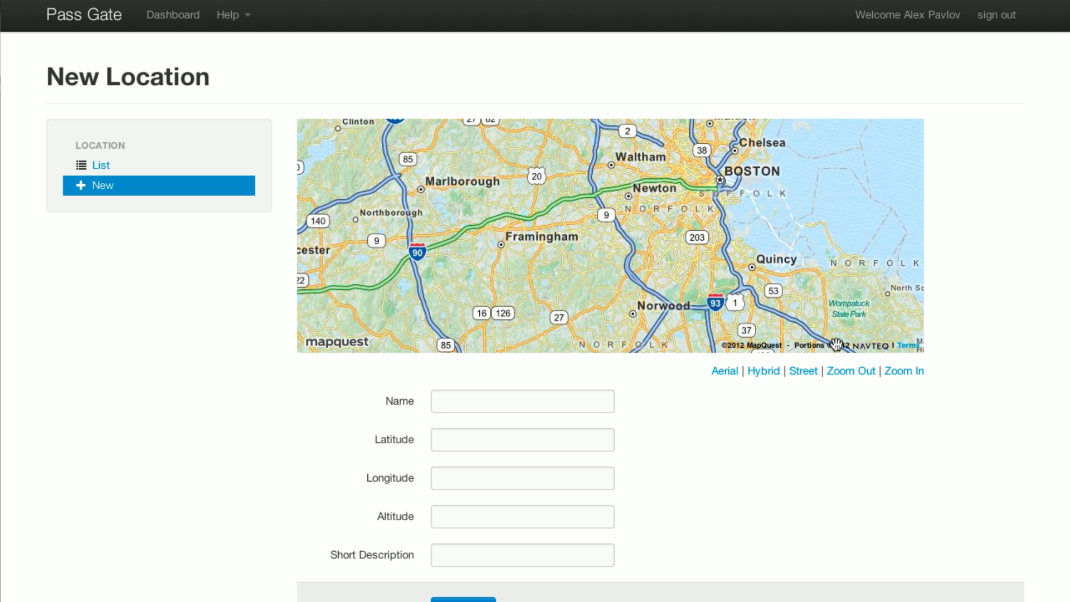
left_click(899, 377)
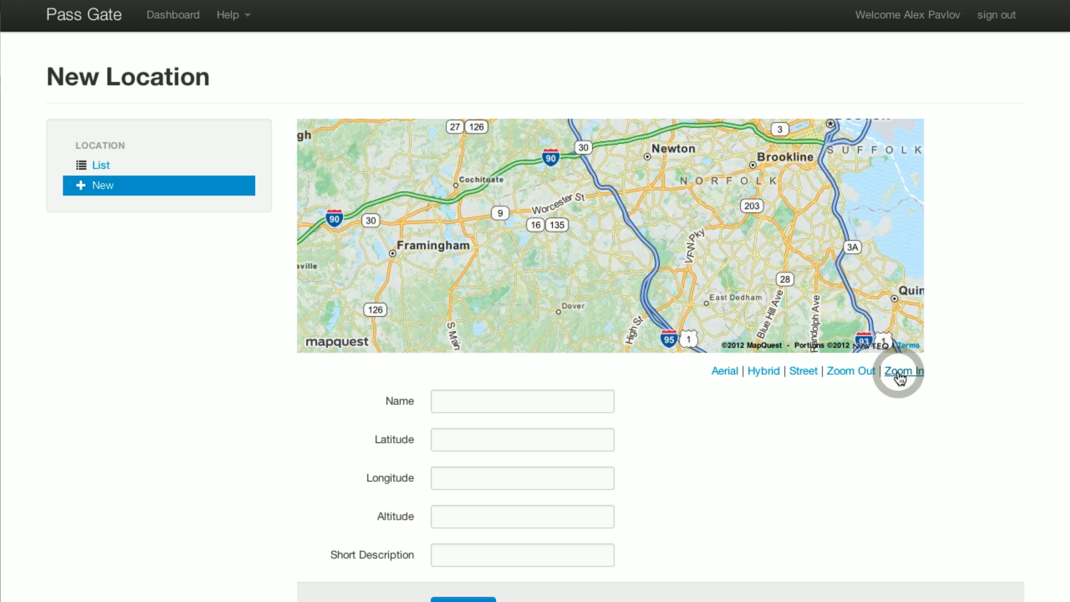
left_click(899, 378)
left_click(899, 378)
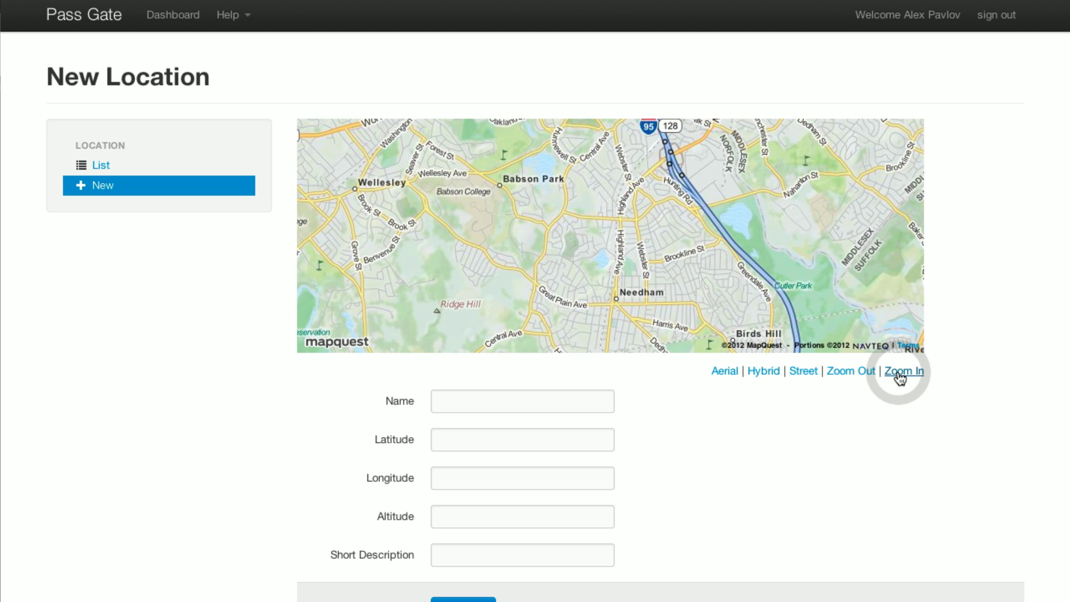
left_click(899, 378)
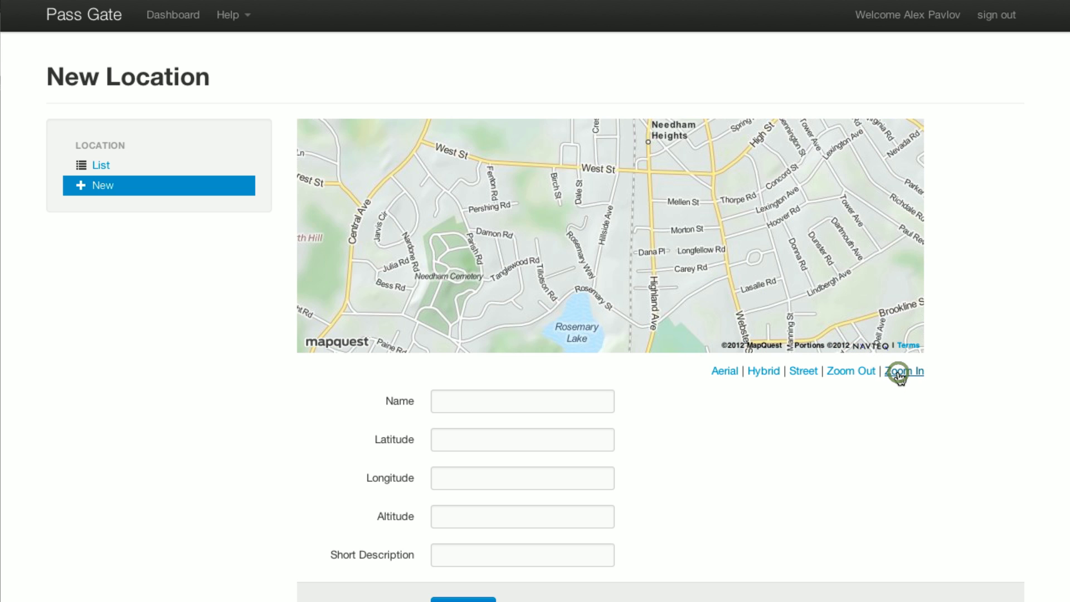
left_click(763, 371)
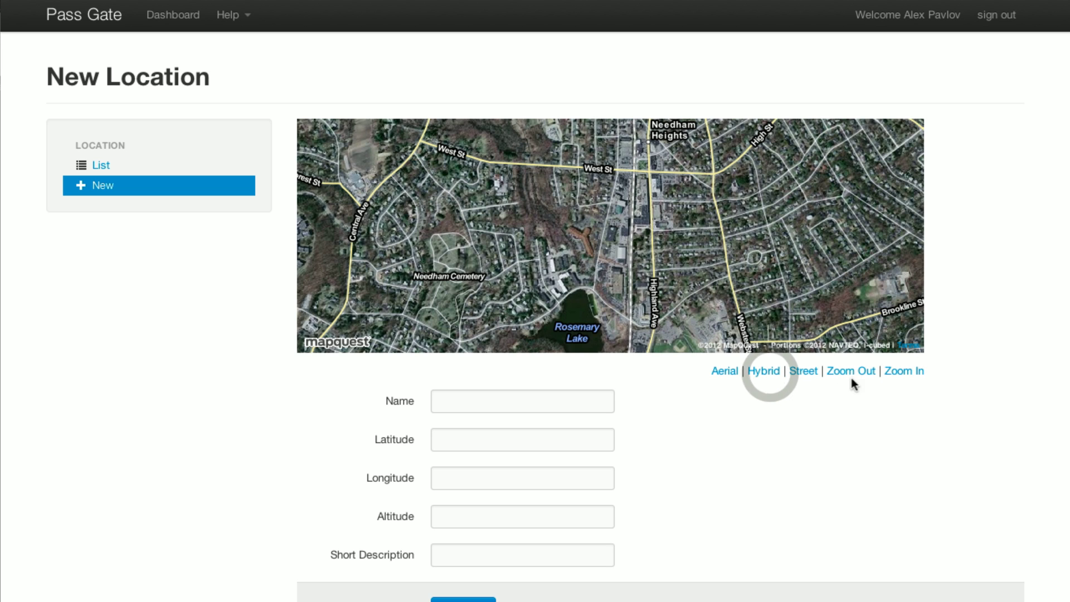
left_click(901, 377)
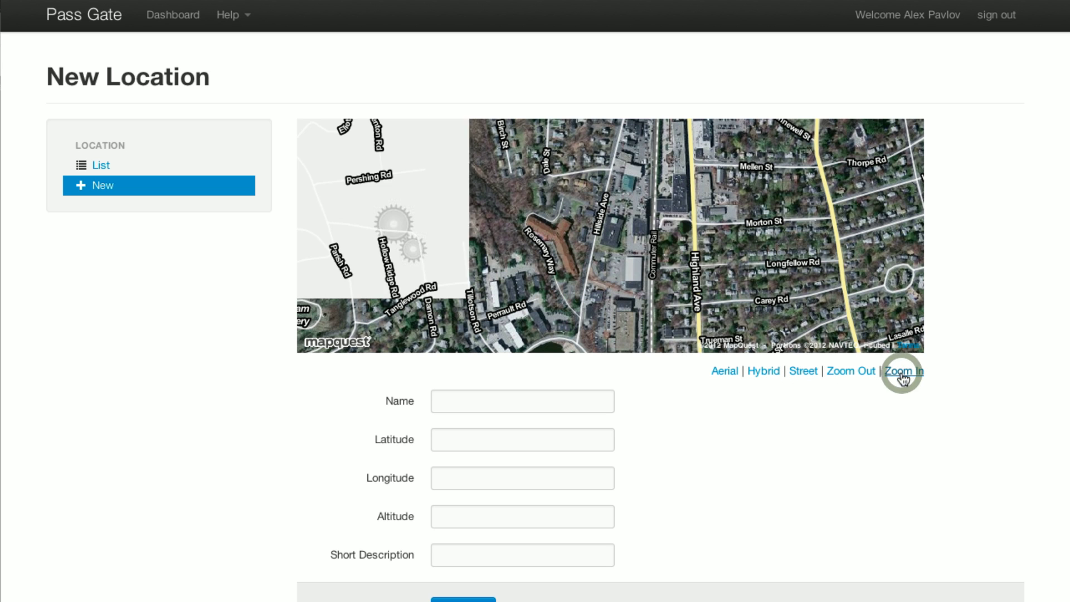
left_click(613, 227)
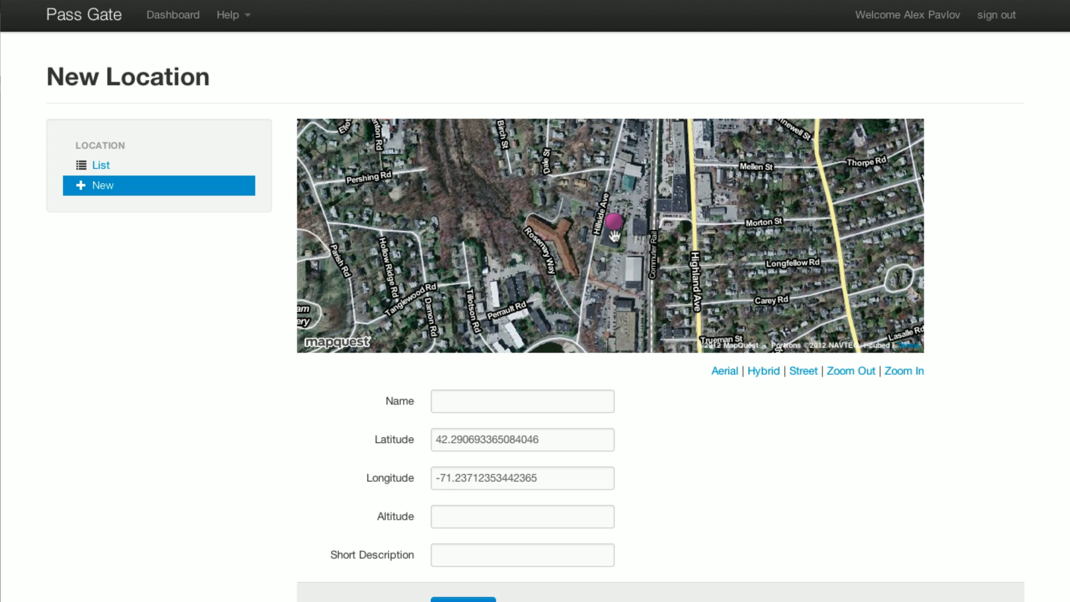
Create the location with name and short description 'Main Store'.
left_click(505, 397)
type("Ma")
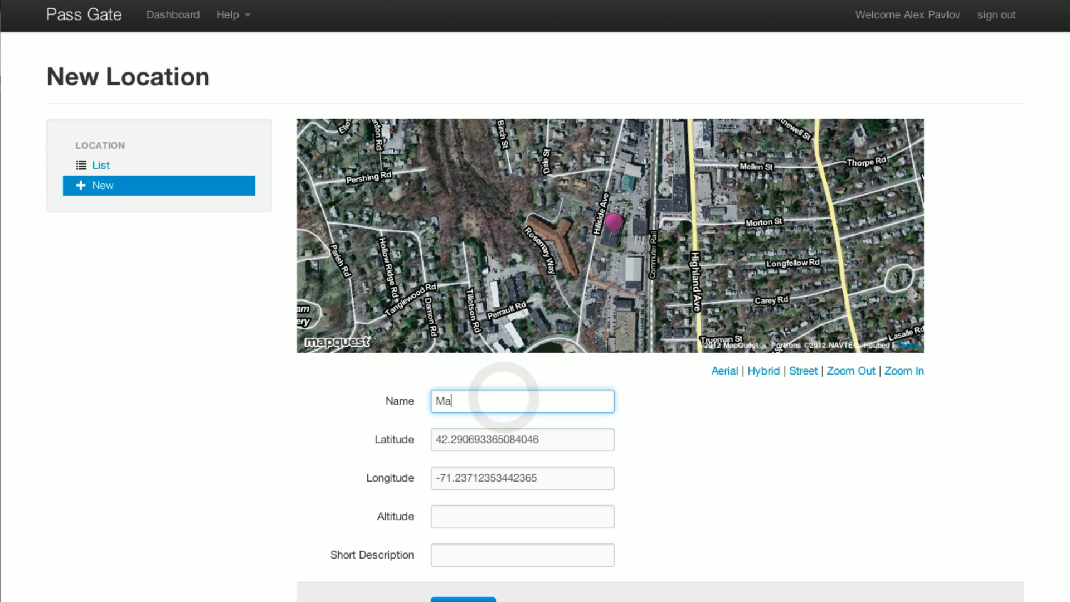
type("in Store")
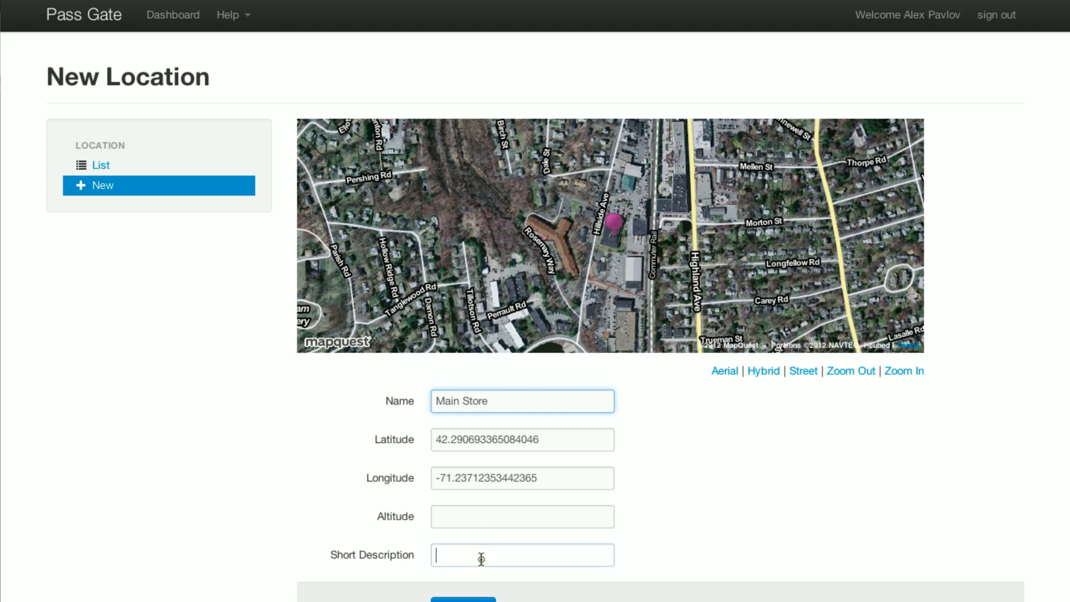
left_click(481, 558)
type("Main Store")
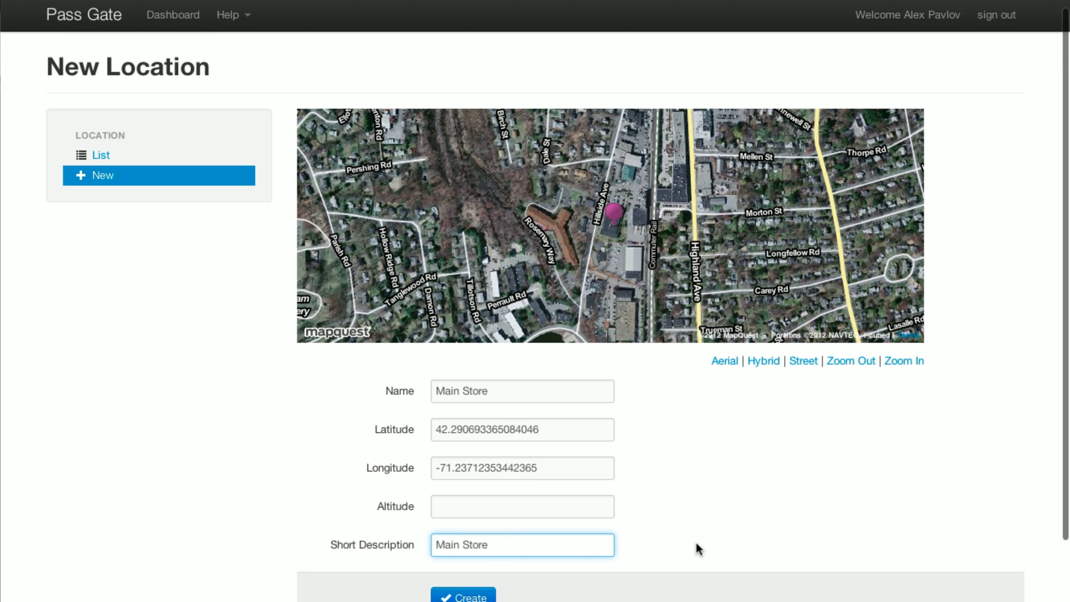
scroll(695, 547, "down", 2)
left_click(474, 528)
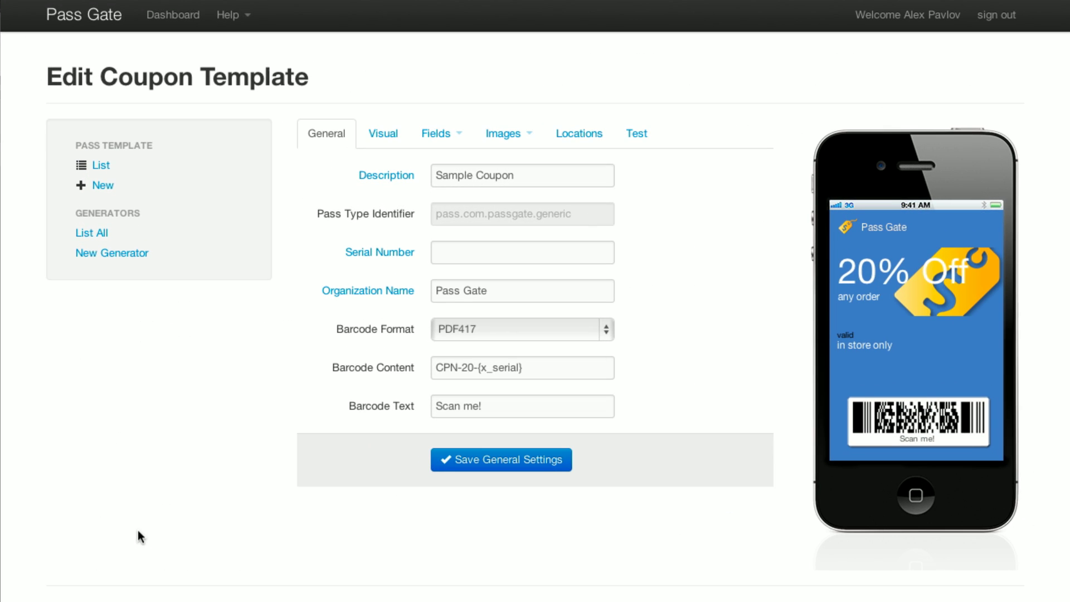
Update the coupon's locations to include Main Store and move on to the testing page.
left_click(138, 532)
left_click(589, 140)
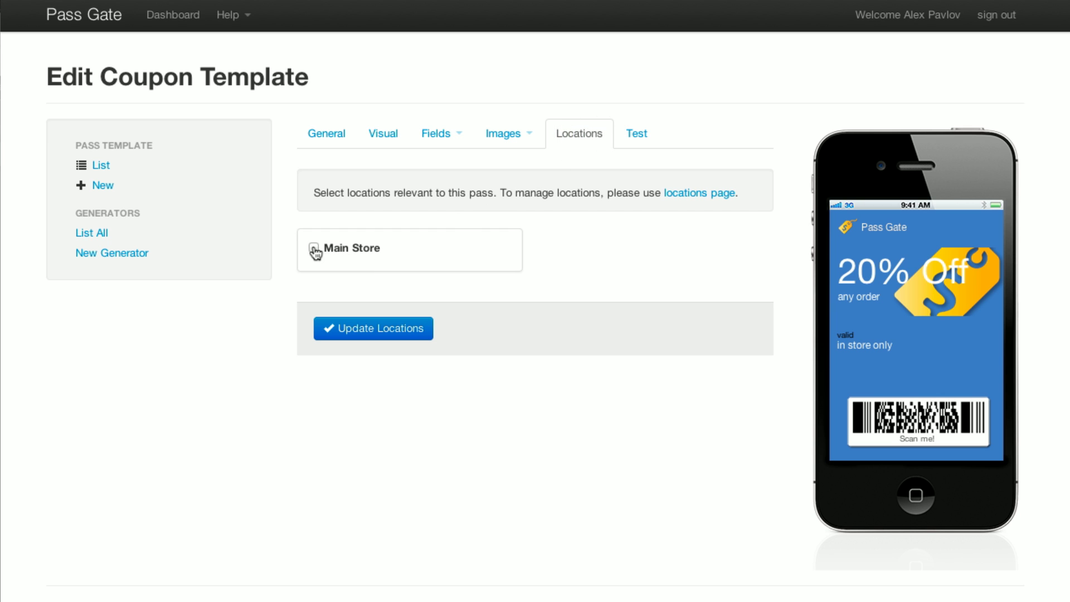
left_click(359, 329)
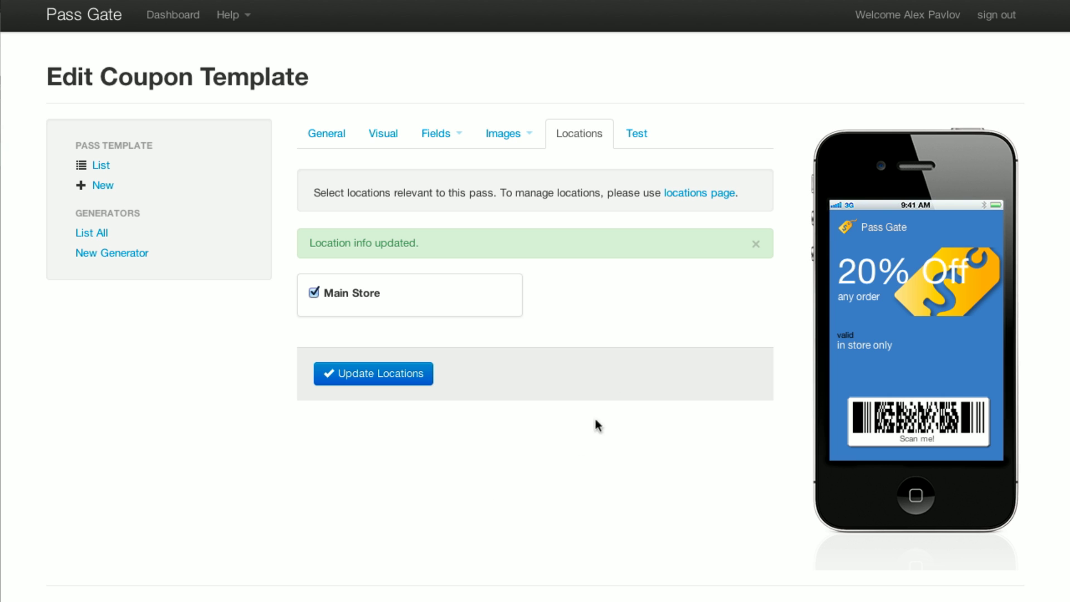
left_click(642, 142)
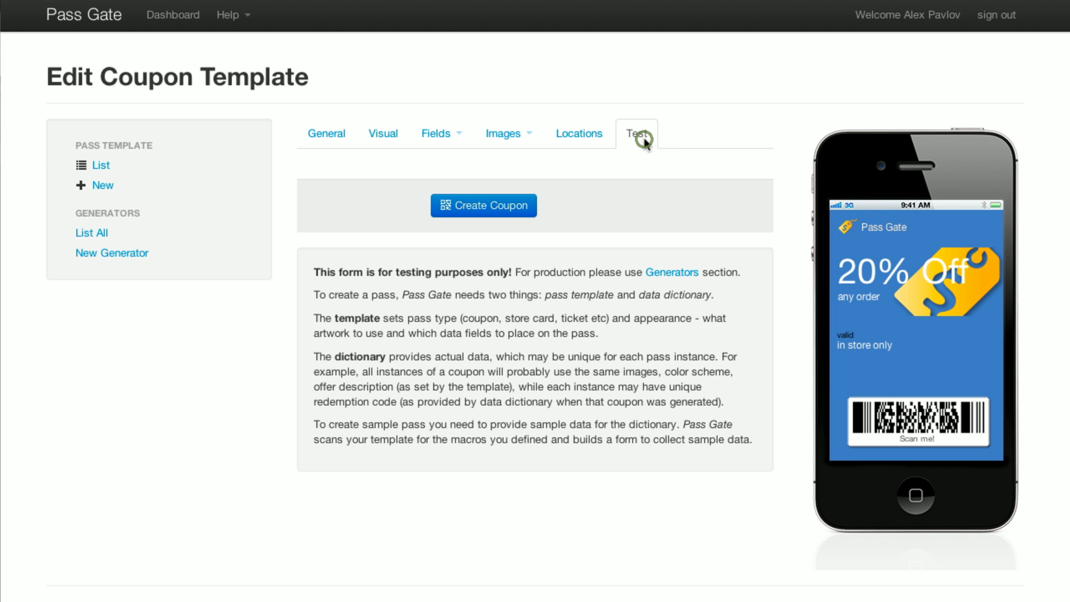
Generate a test coupon and copy its QR code's download link.
left_click(489, 209)
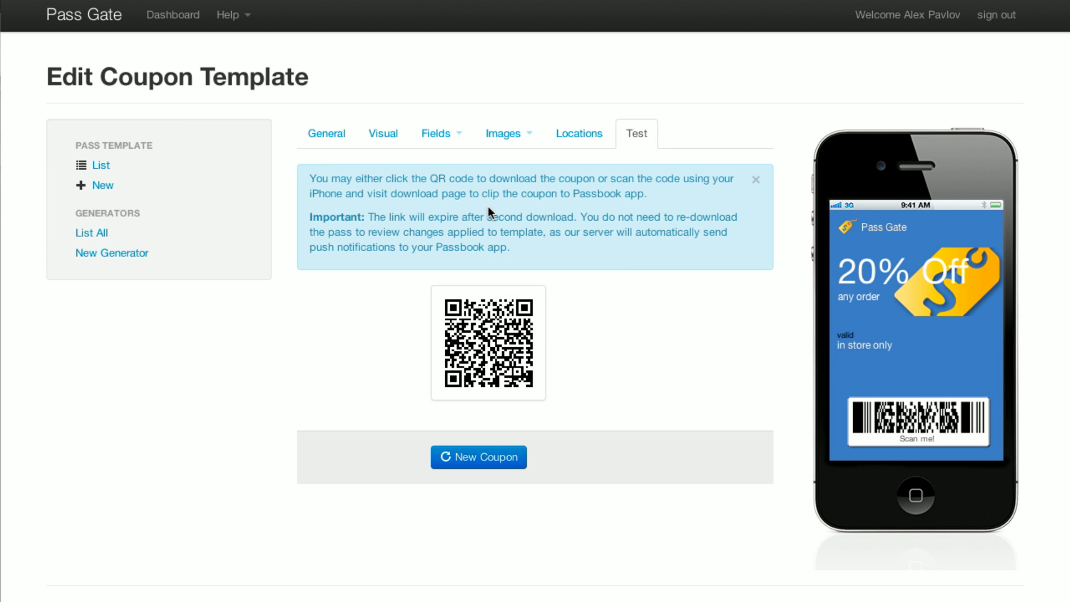
right_click(487, 364)
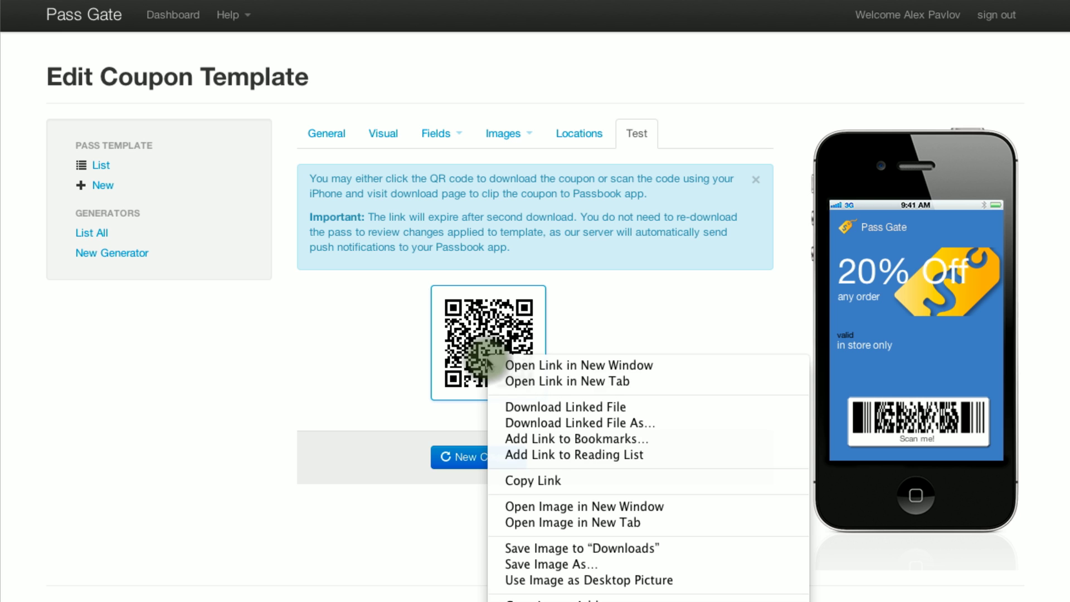
left_click(551, 481)
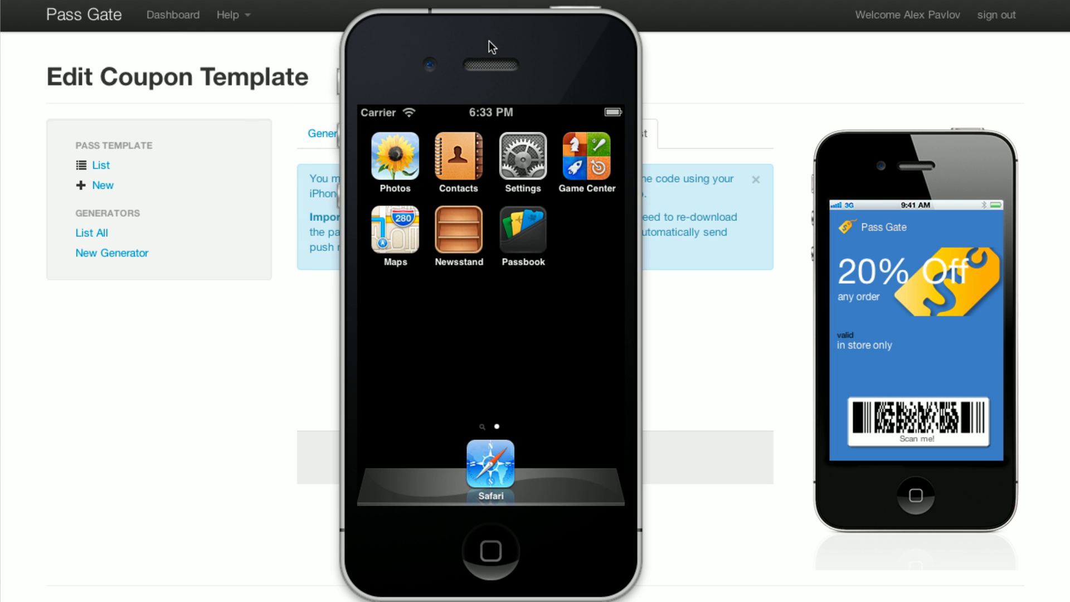
Load the coupon download page in the simulator's Safari from the pasted link.
left_click(490, 465)
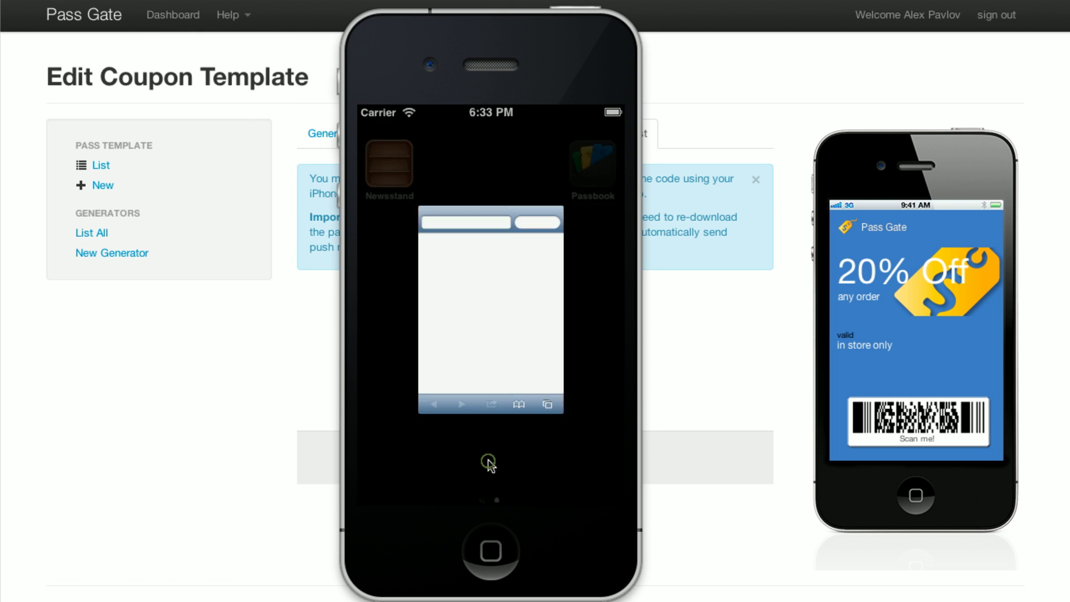
left_click(415, 152)
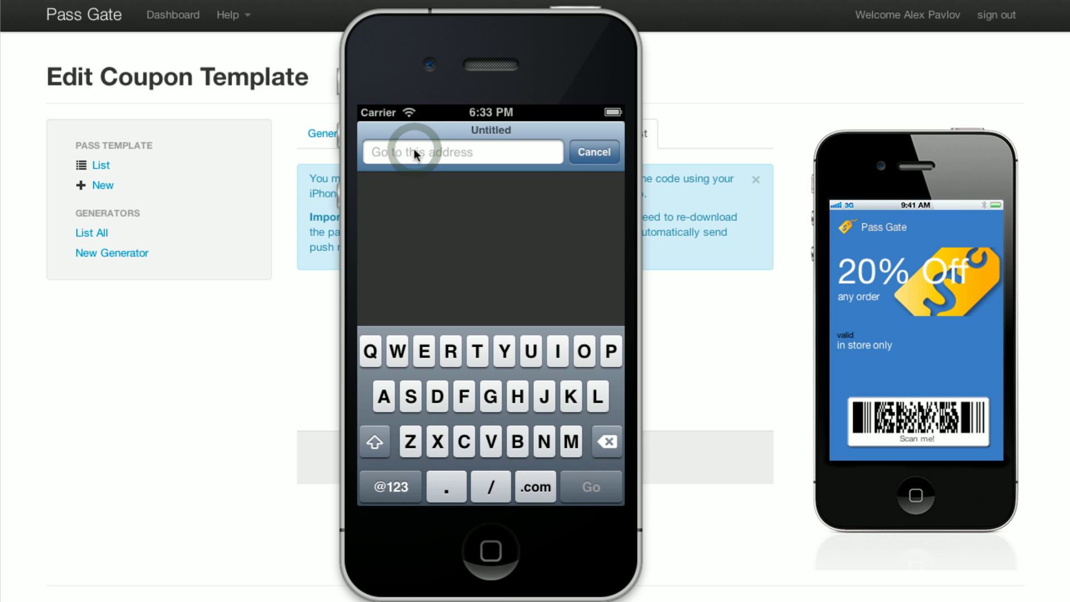
left_click(412, 150)
left_click(395, 190)
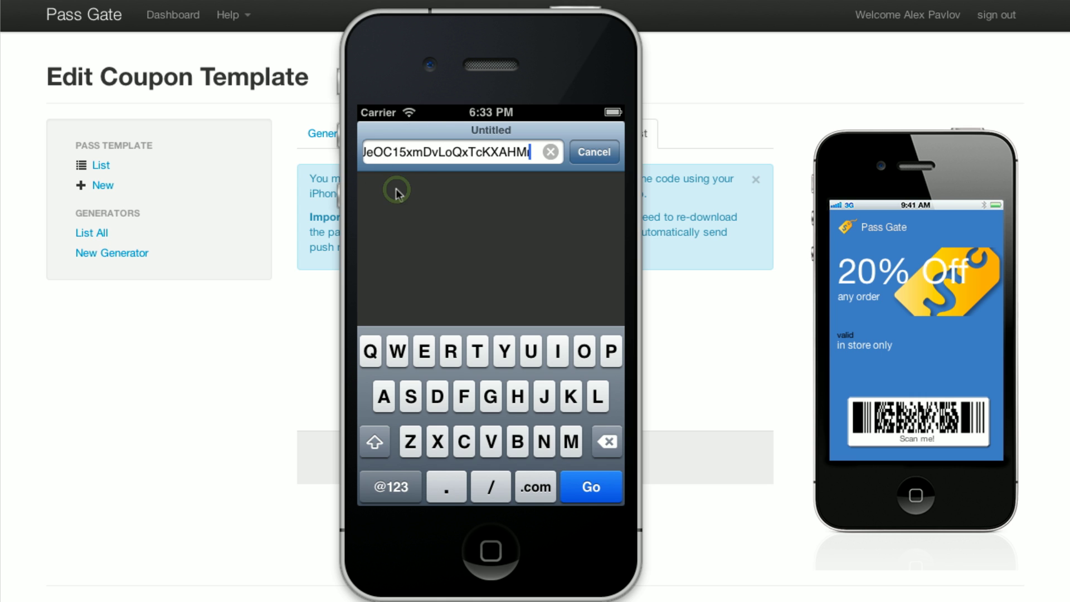
left_click(597, 479)
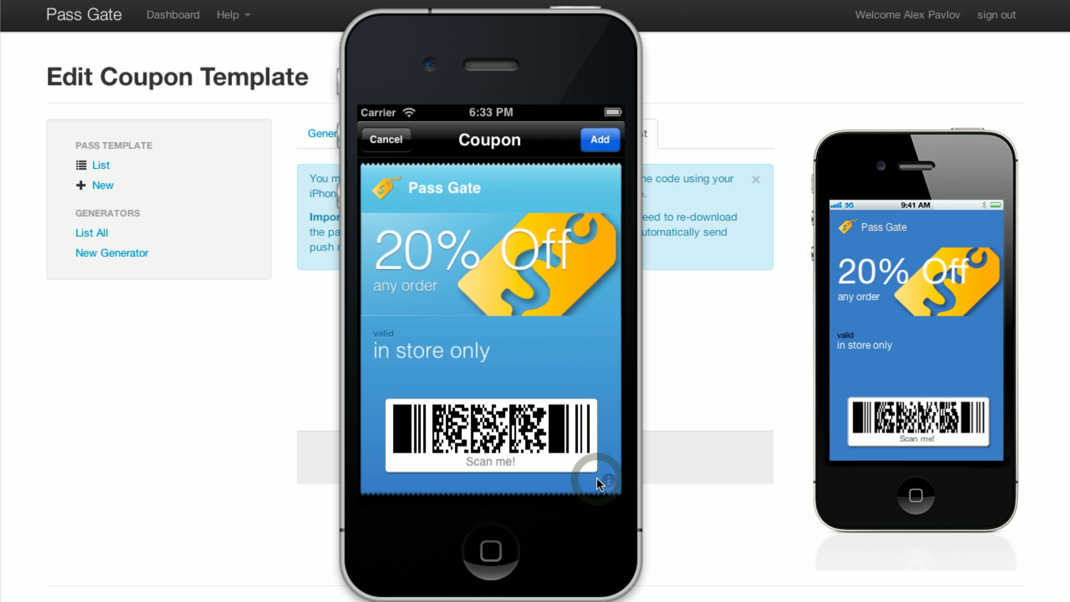
Add the 20% Off coupon to Passbook and view it there from the home screen.
left_click(603, 140)
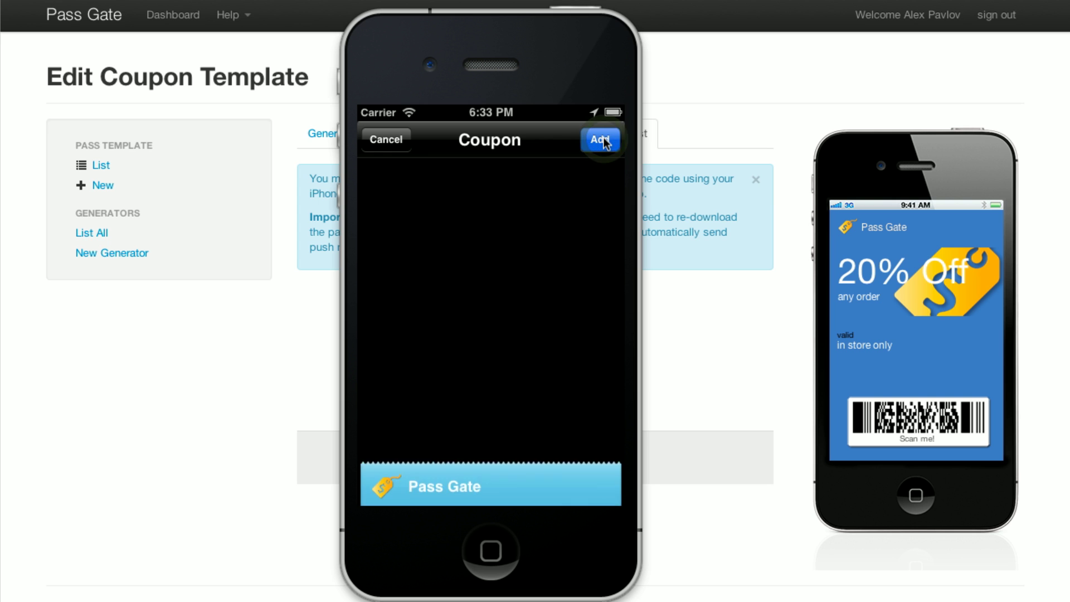
left_click(490, 551)
left_click(525, 236)
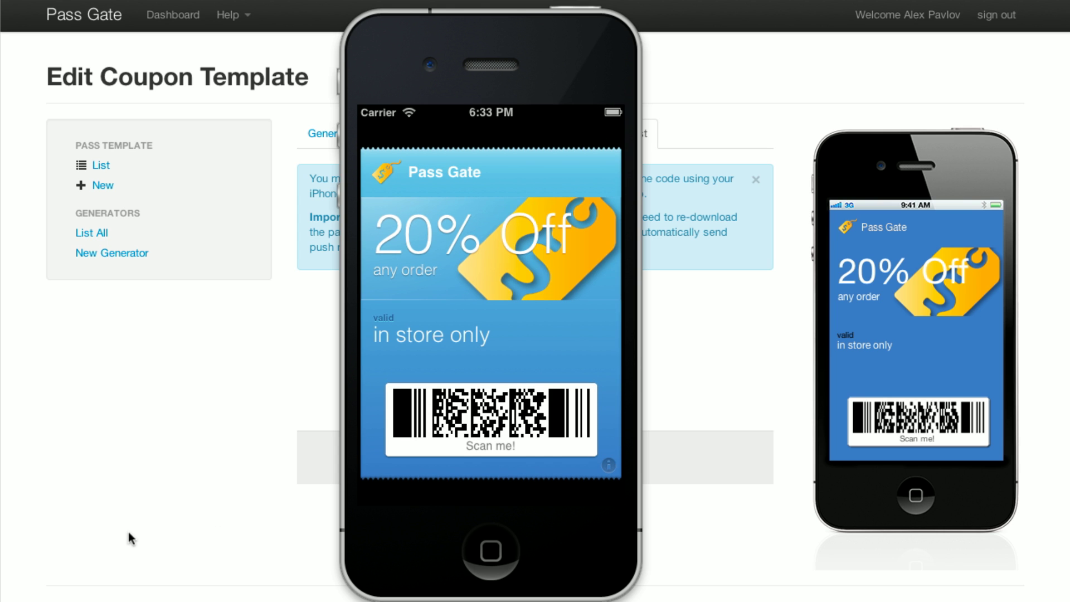
left_click(836, 1)
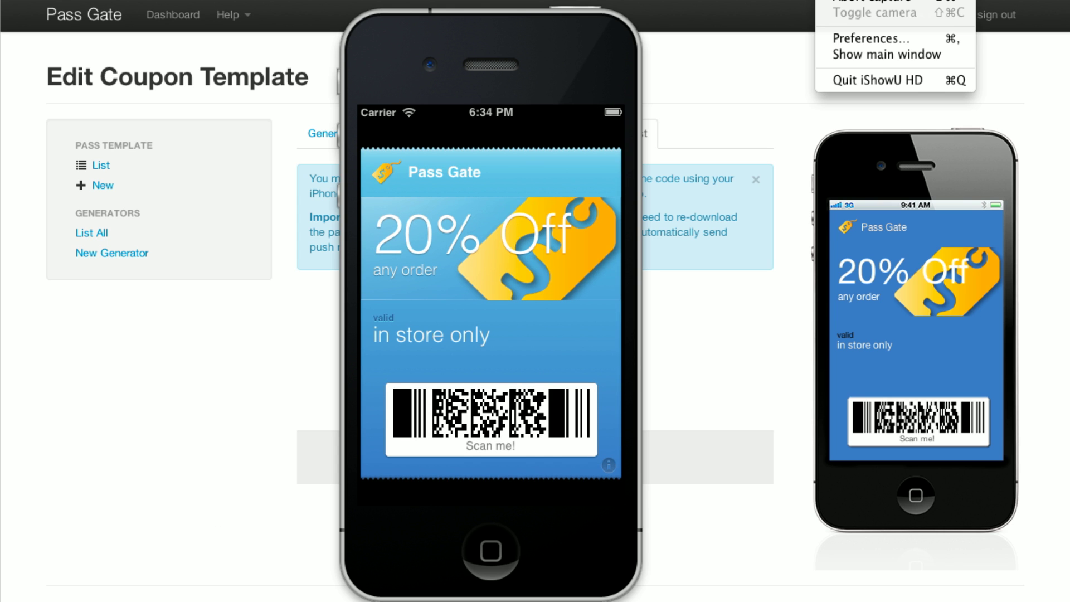